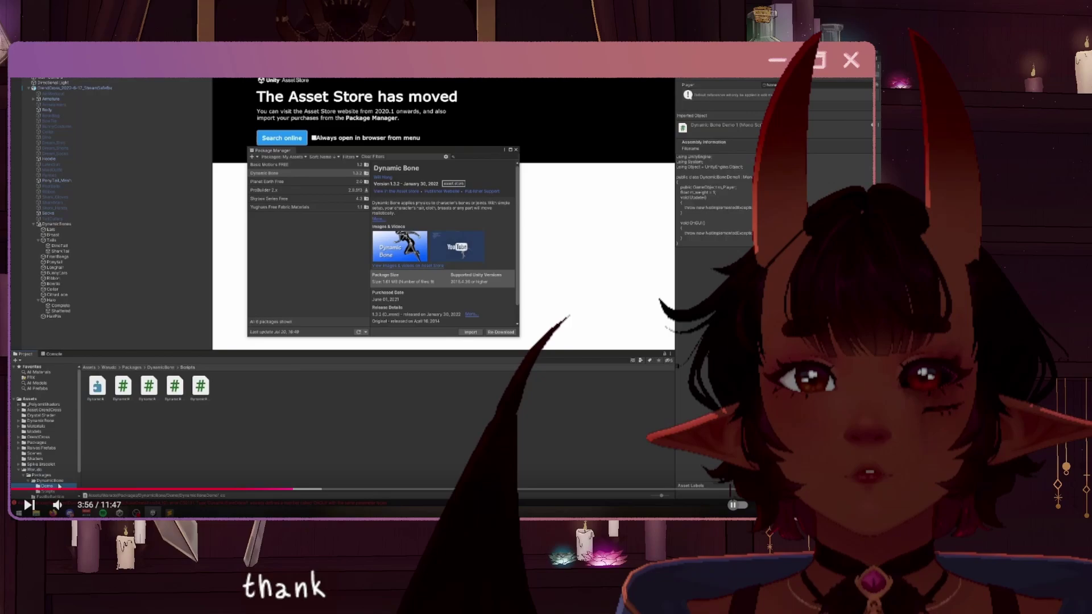
Leave the tutorial video and return to Unity Editor's WarudoTutorial scene.
key("alt+Left")
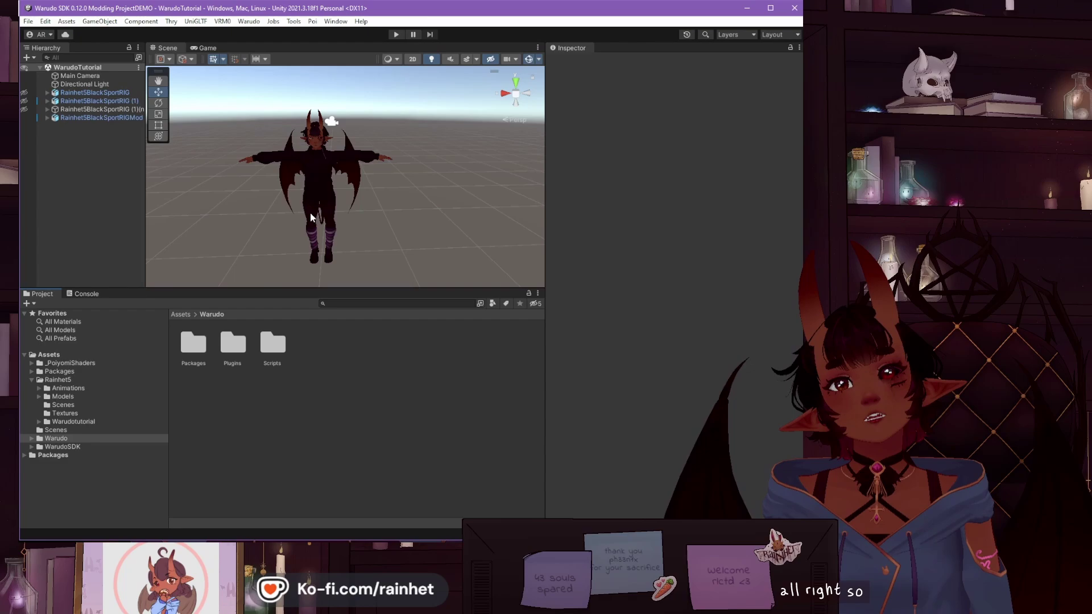
Frame the avatar, then find the Dynamic Bone package under My Assets in Package Manager.
scroll(341, 176, "up", 6)
middle_click_drag(384, 167, 387, 166)
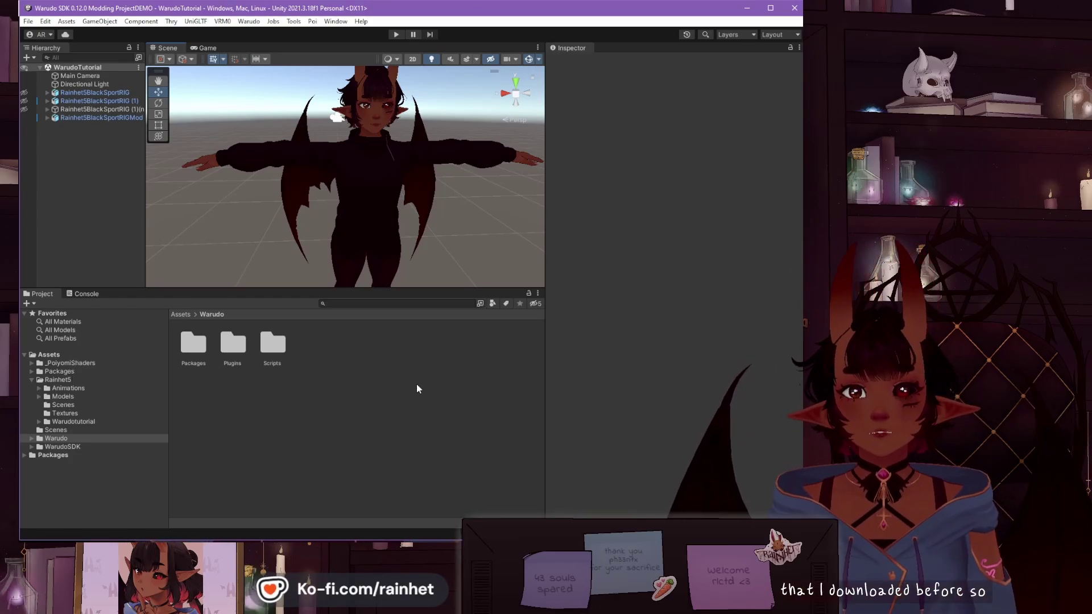
left_click(248, 21)
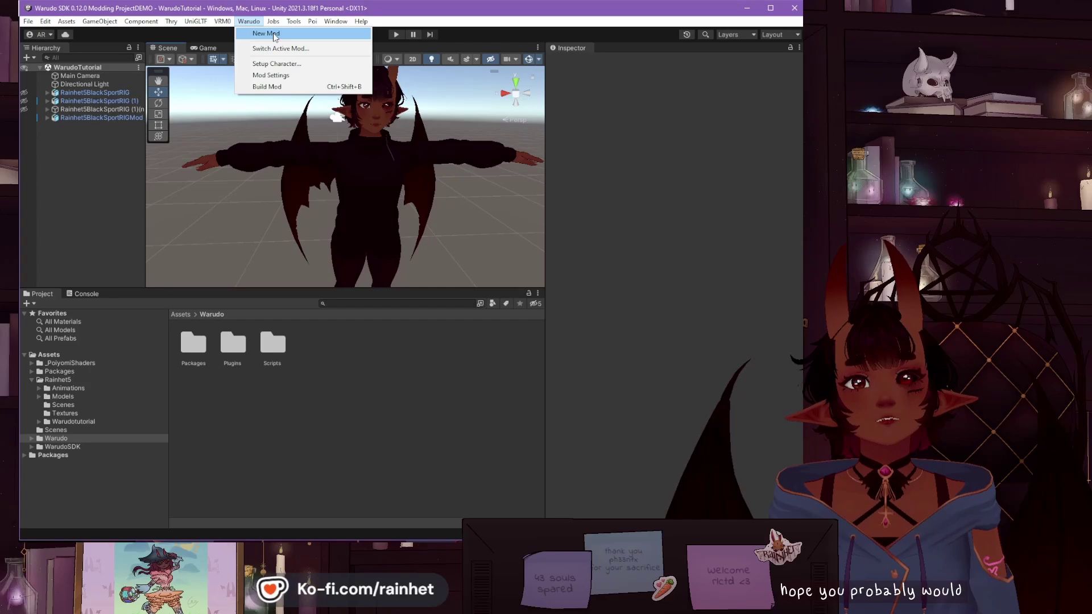
mouse_move(334, 21)
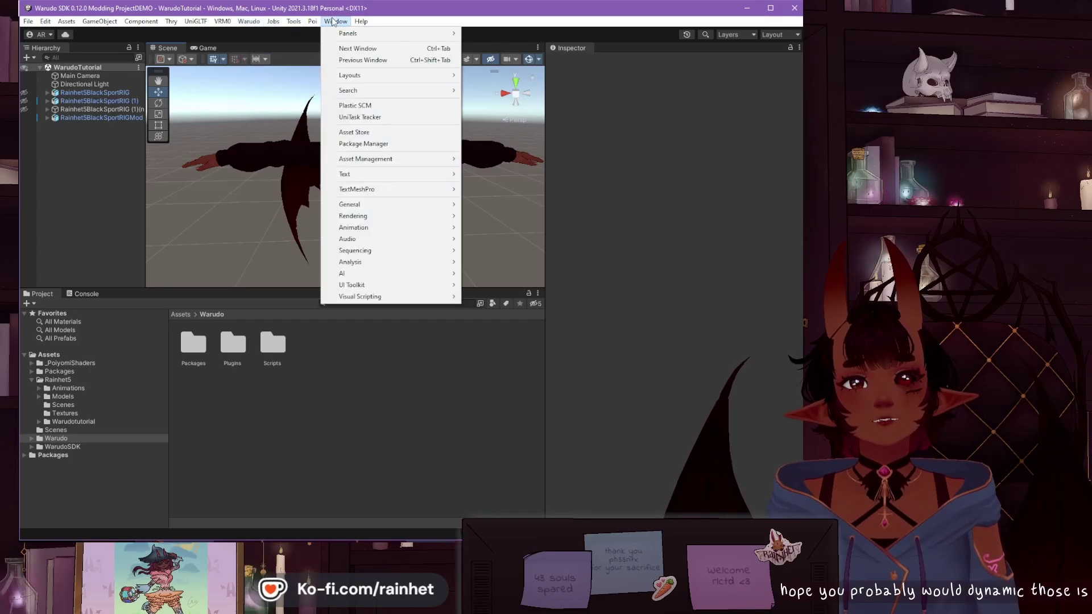
left_click(407, 145)
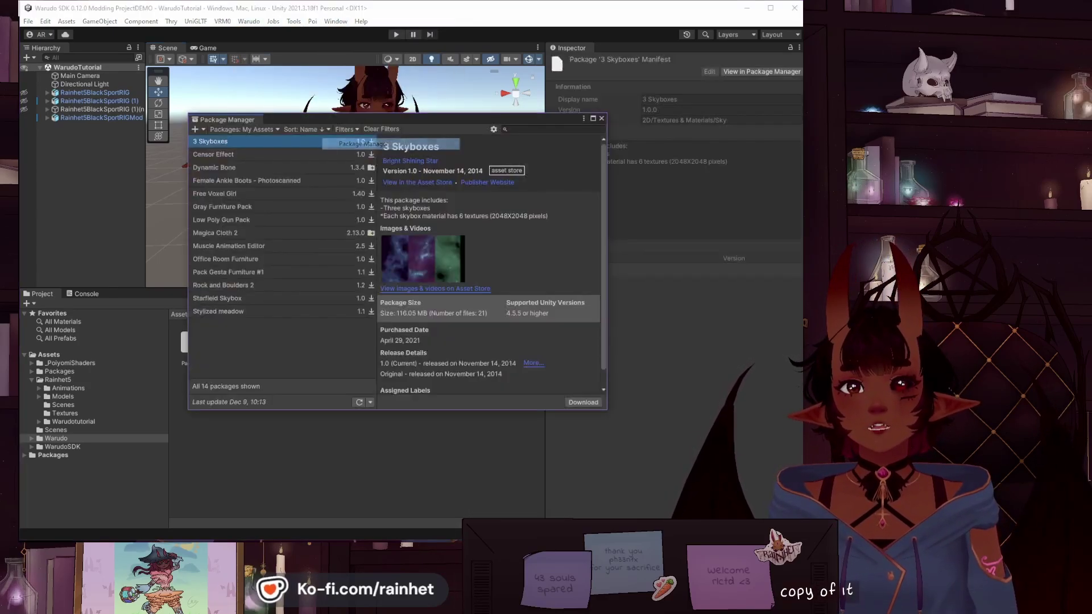
left_click(260, 169)
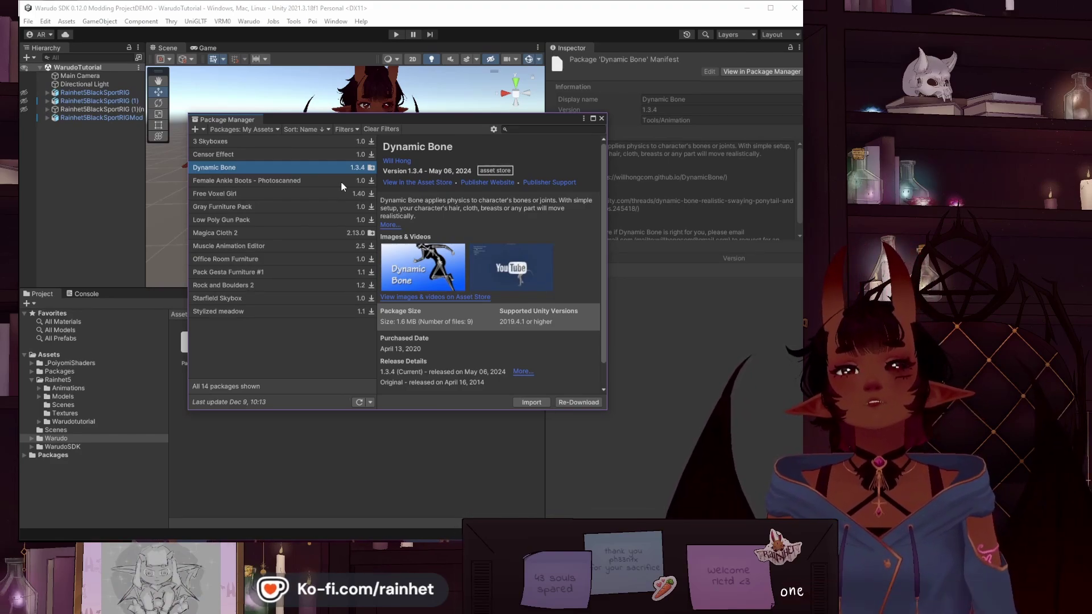
Import all Dynamic Bone 1.3.4 files into Assets, then close Package Manager.
left_click(336, 22)
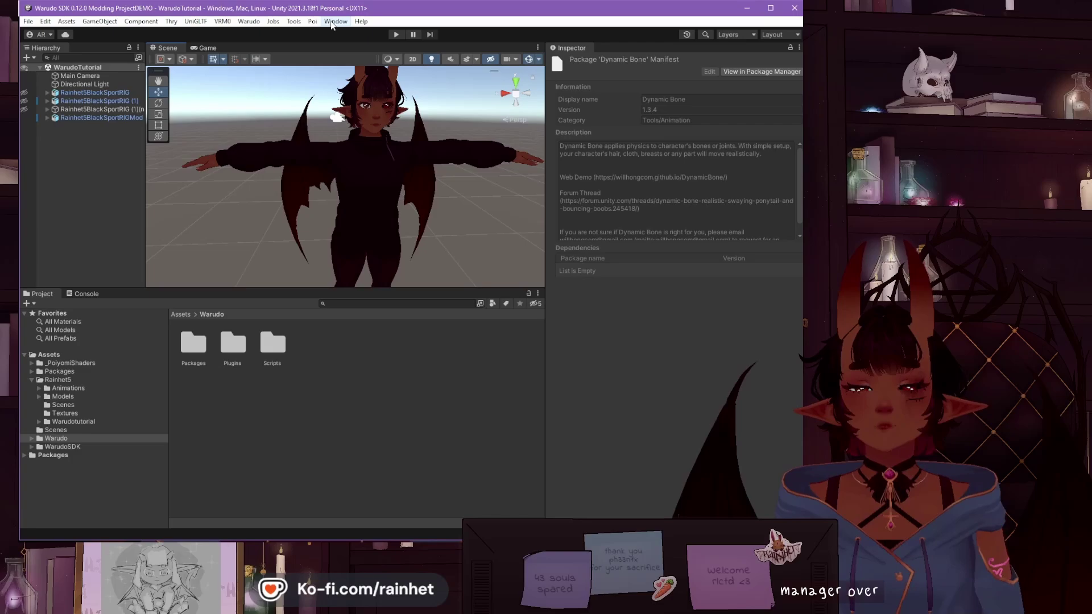
left_click(336, 21)
left_click(374, 144)
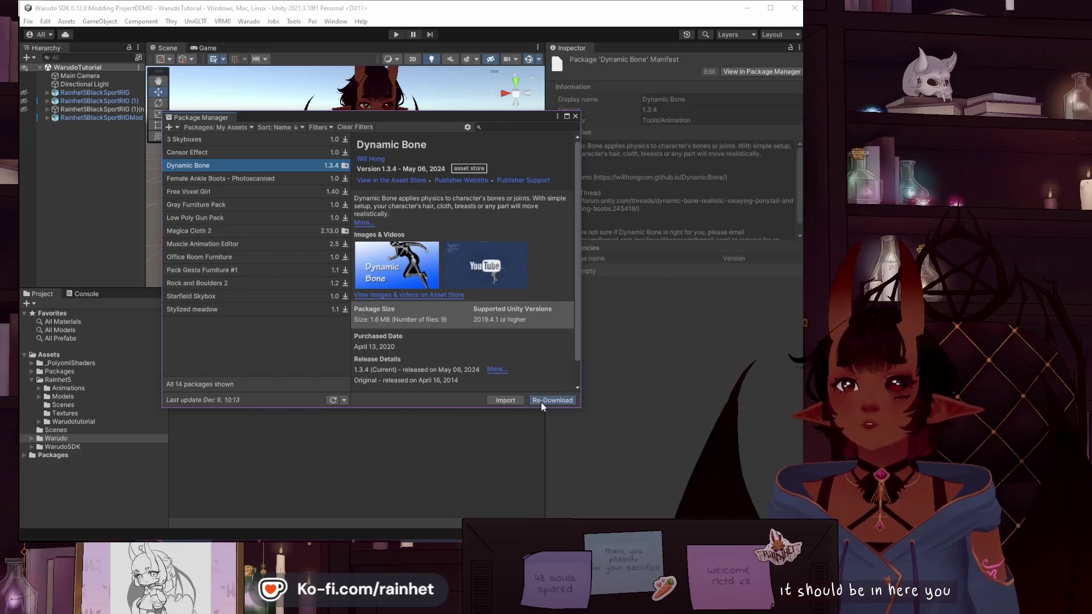
left_click(506, 400)
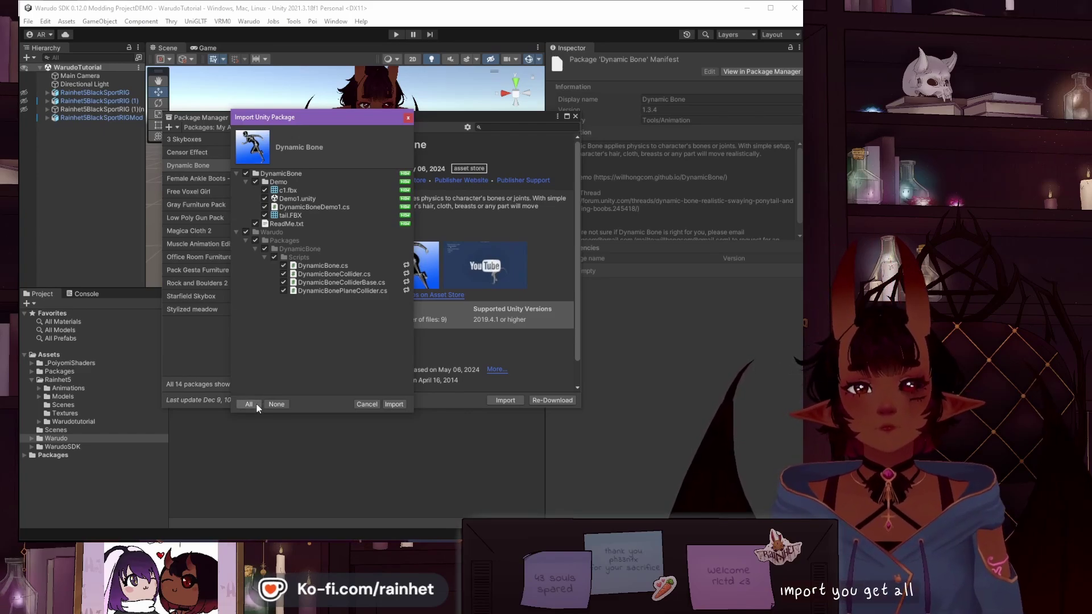
left_click(394, 404)
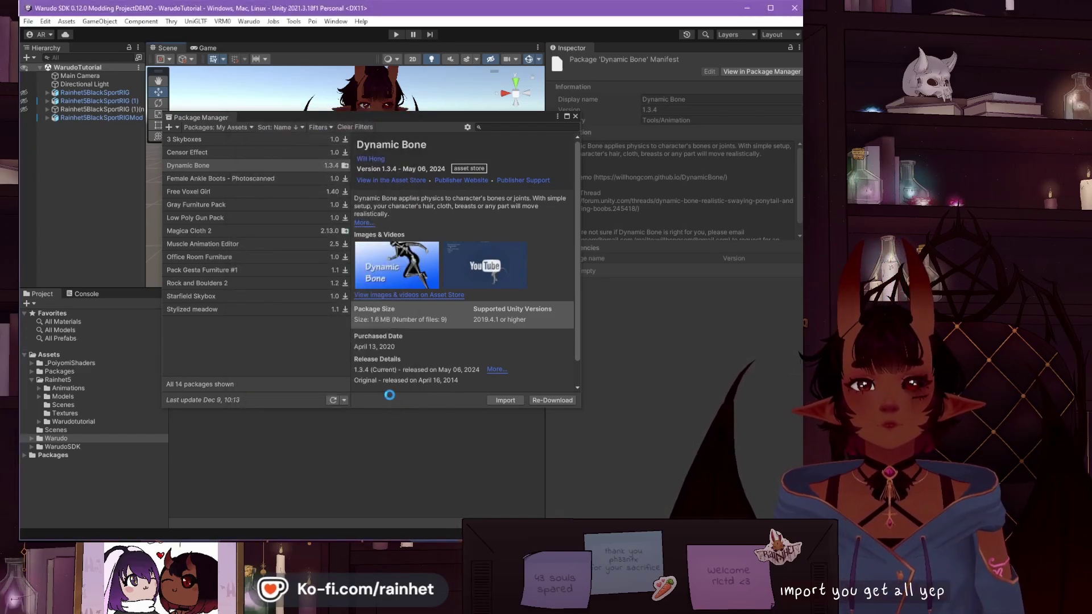
left_click(575, 116)
Delete DynamicBoneDemo1.cs from Assets/Warudo/Packages/DynamicBone/Demo to clear the duplicate-definition error.
left_click(88, 370)
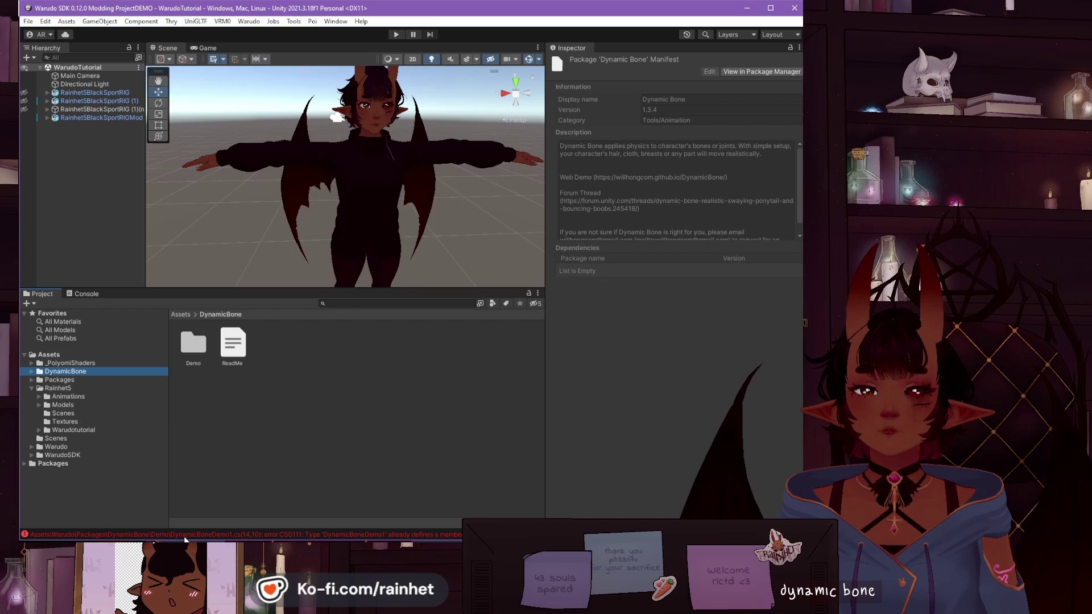
left_click(31, 447)
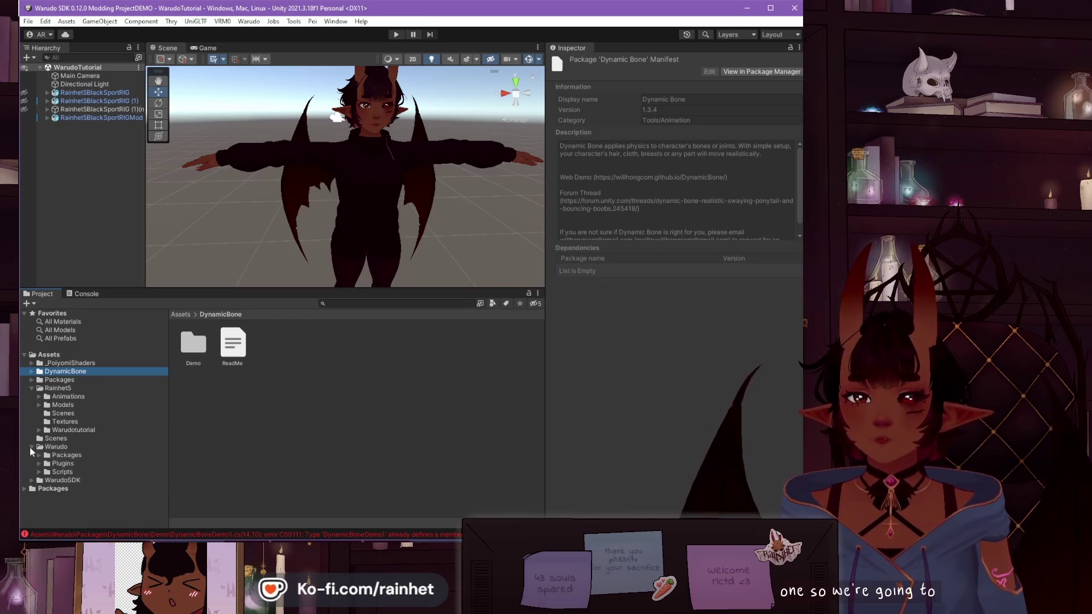
left_click(39, 455)
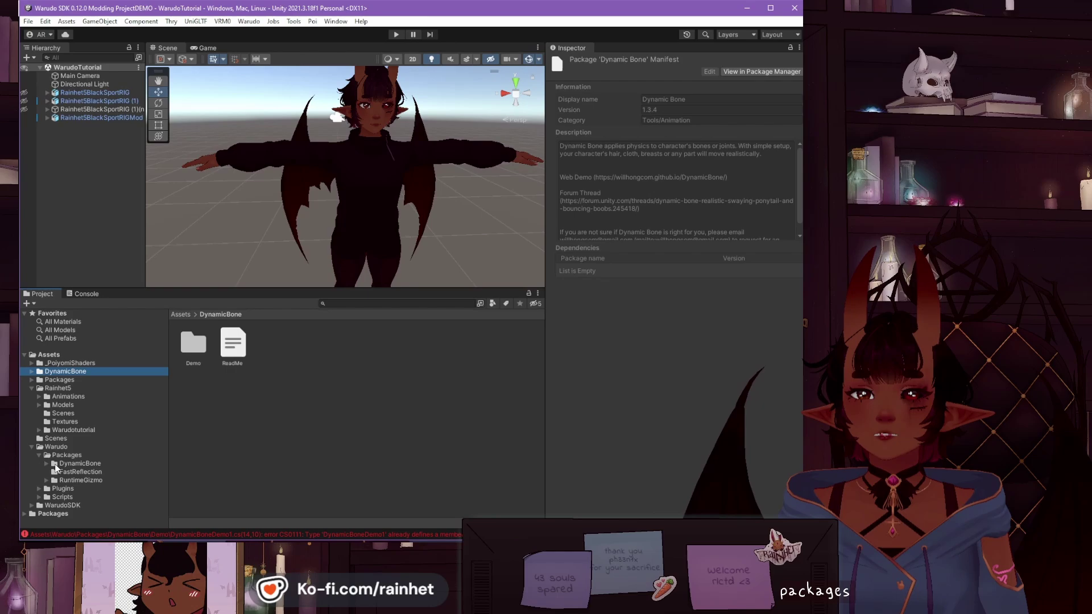
left_click(47, 463)
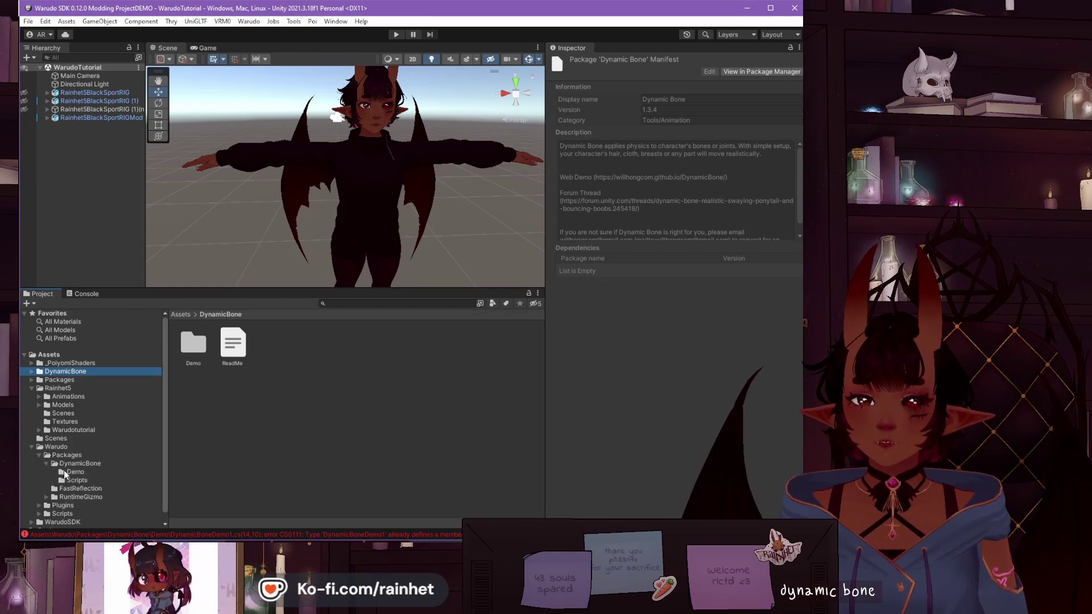
left_click(66, 472)
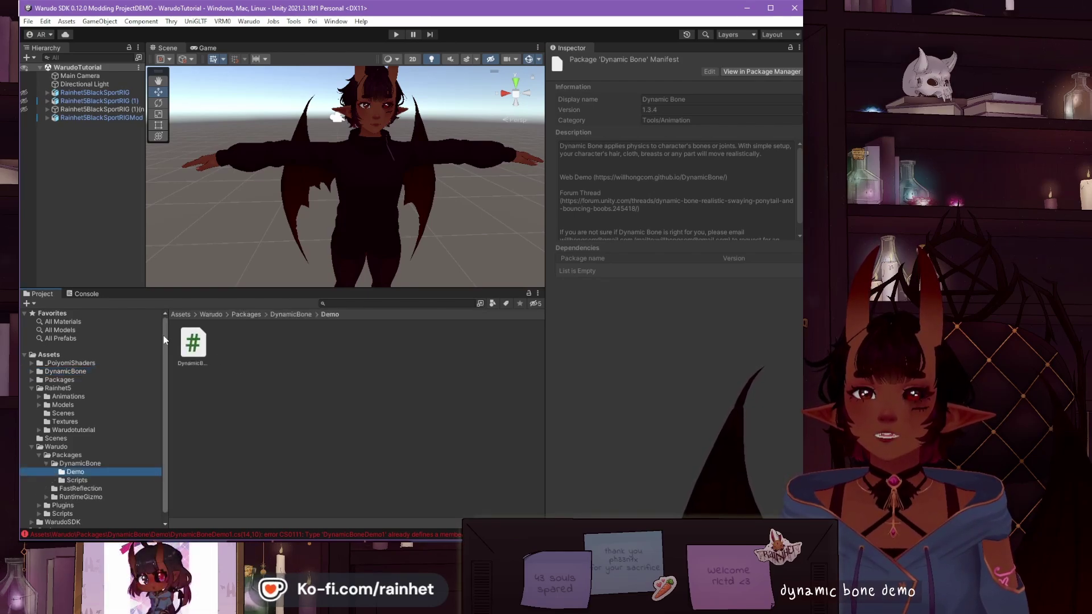
left_click(184, 347)
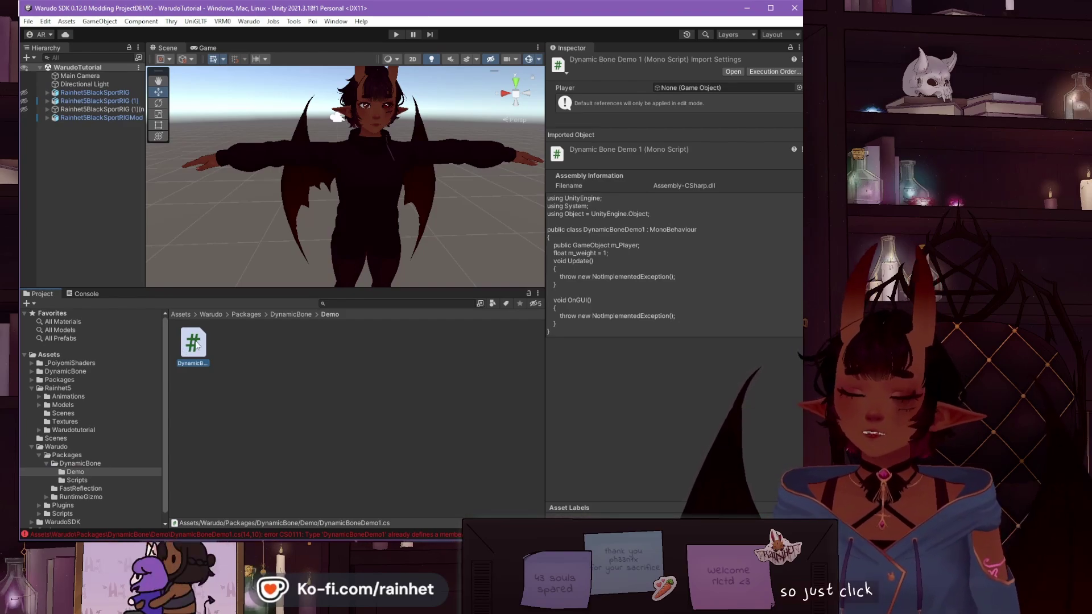
key("Delete")
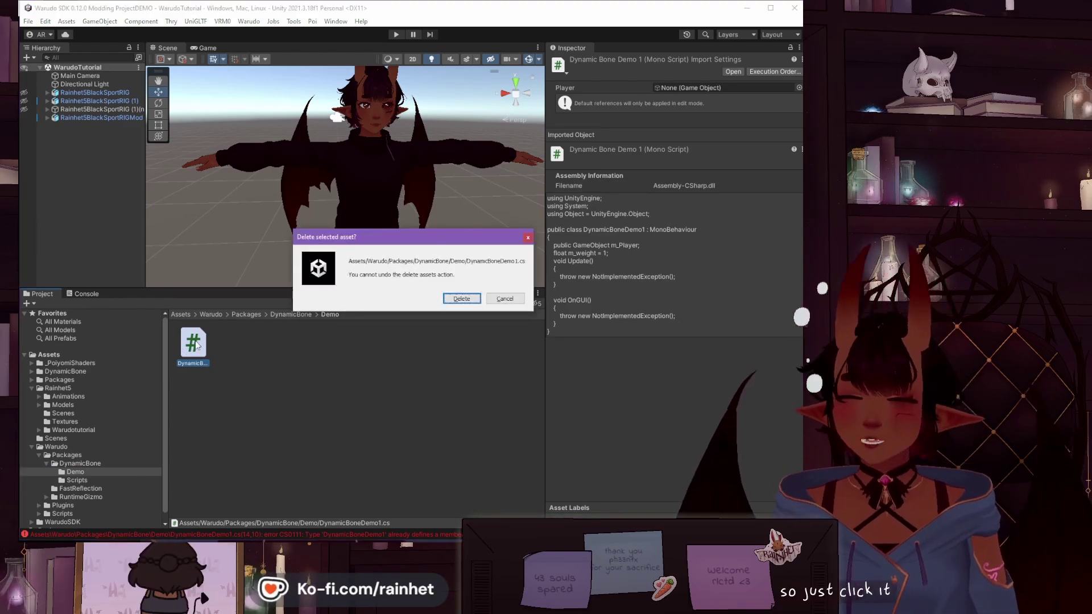
left_click(459, 299)
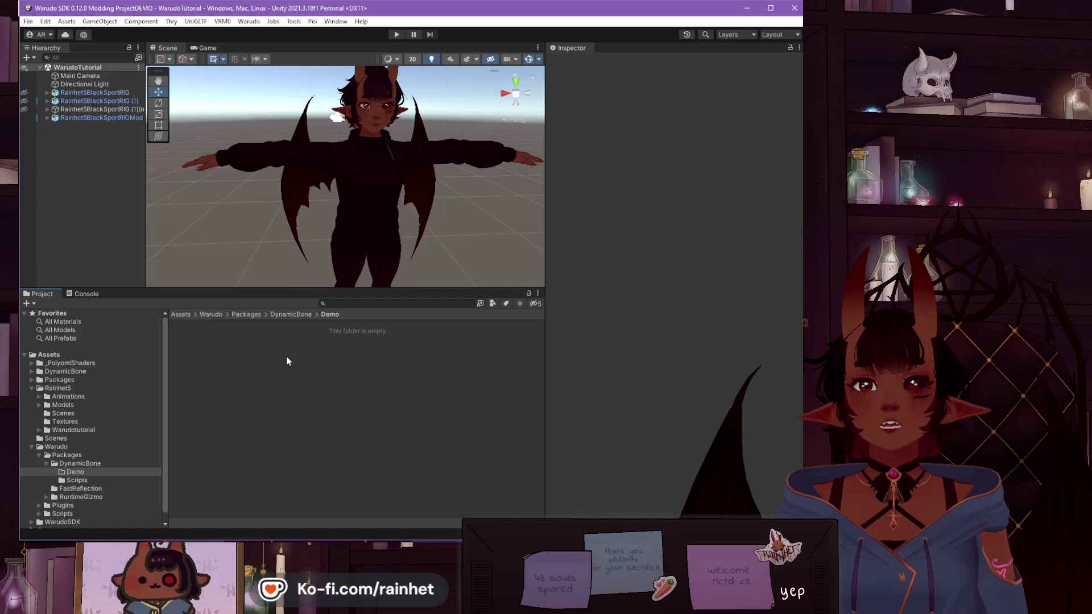
left_click(68, 118)
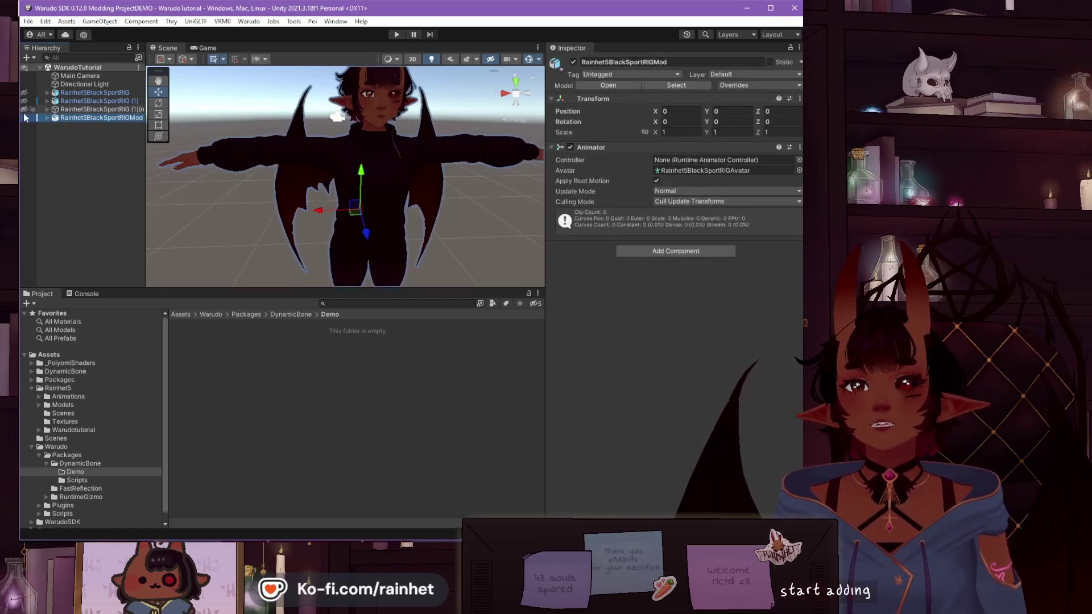
left_click(43, 119)
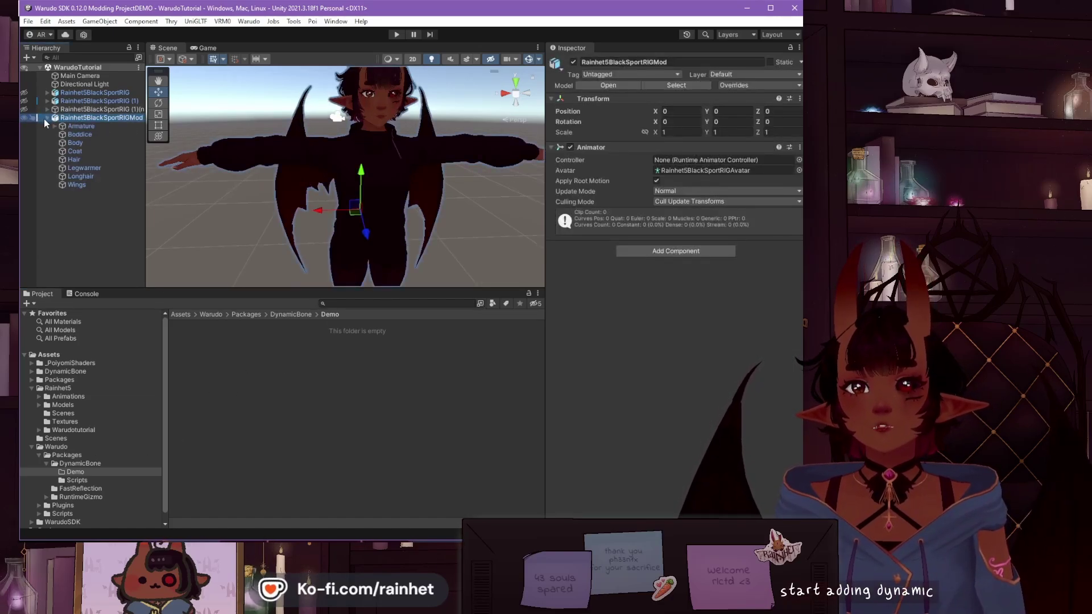
left_click(108, 129)
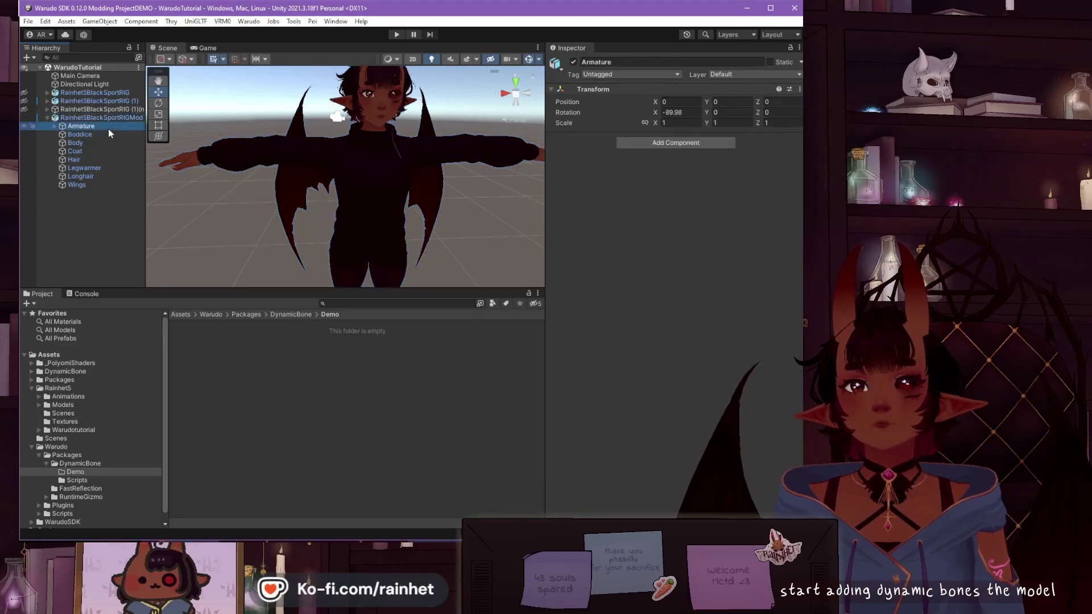
left_click(671, 143)
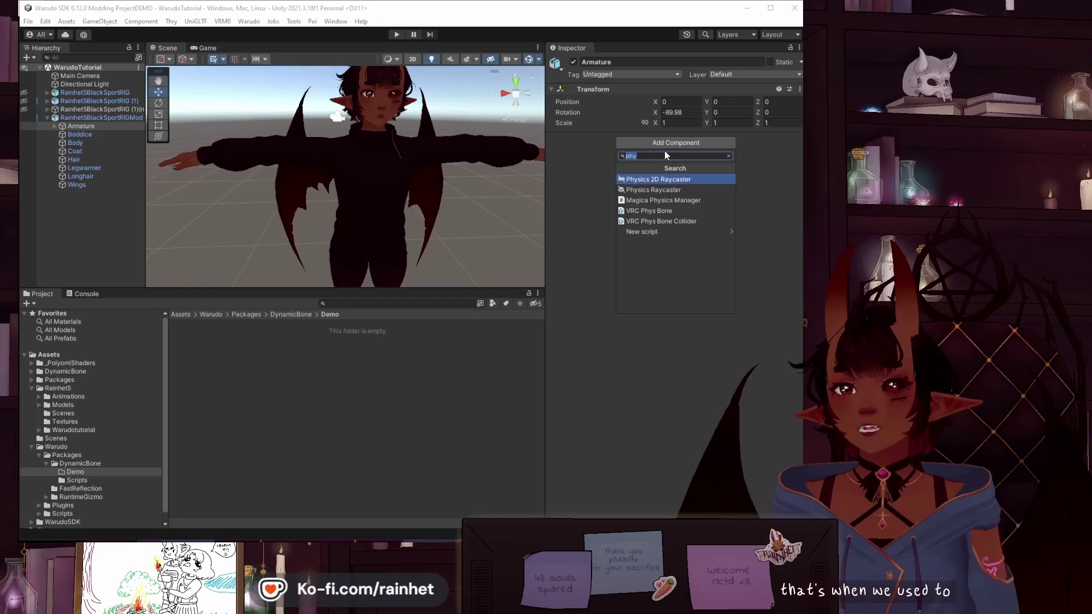
type("dynamic")
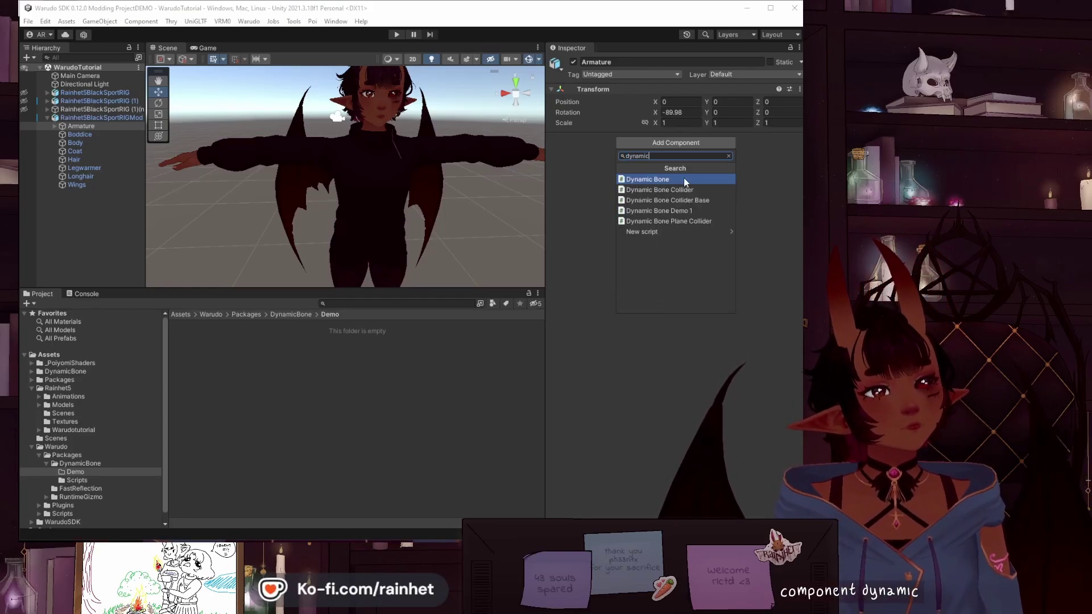
left_click(684, 178)
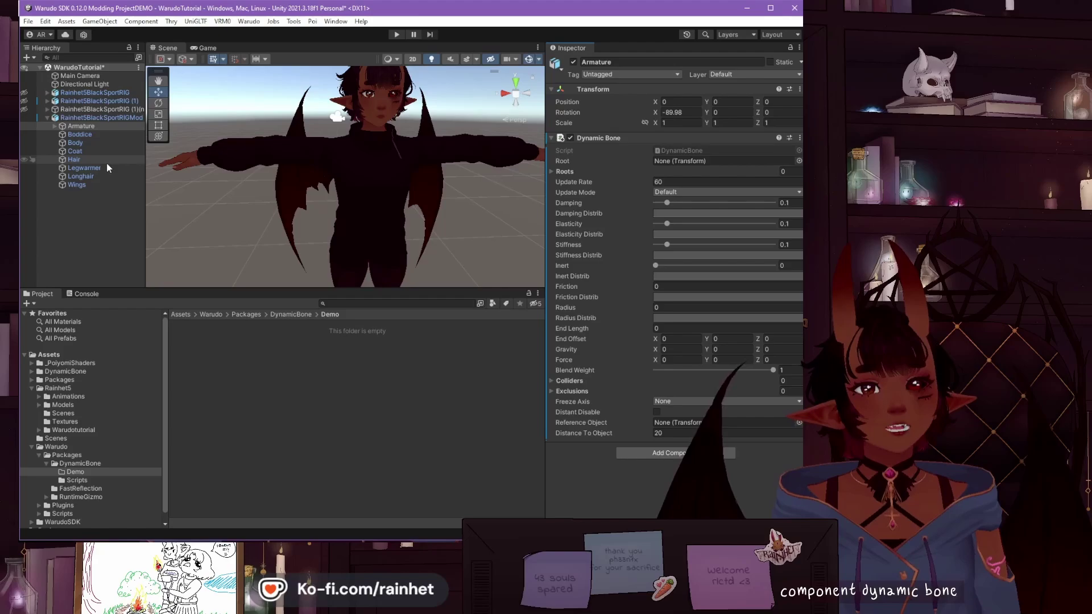
scroll(338, 145, "up", 2)
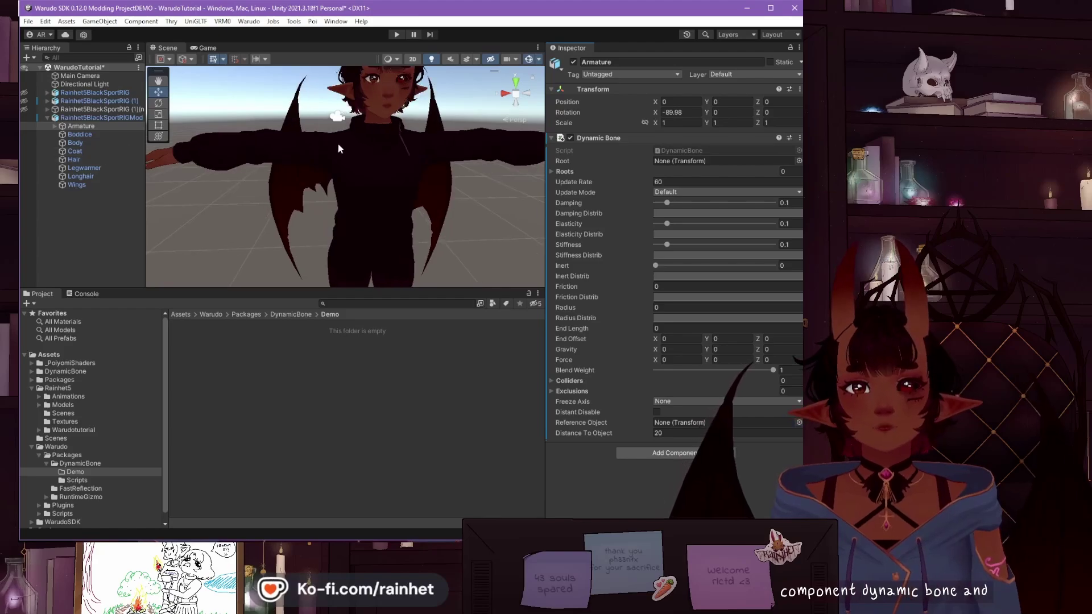
left_click(54, 126)
left_click_drag(743, 190, 711, 161)
scroll(280, 175, "down", 5)
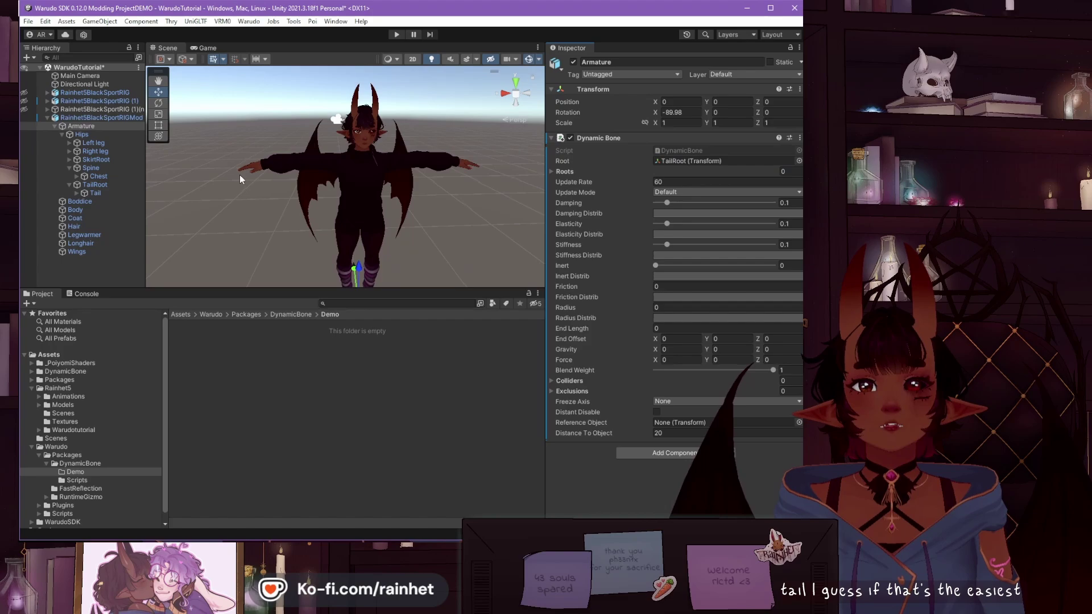
scroll(407, 206, "up", 3)
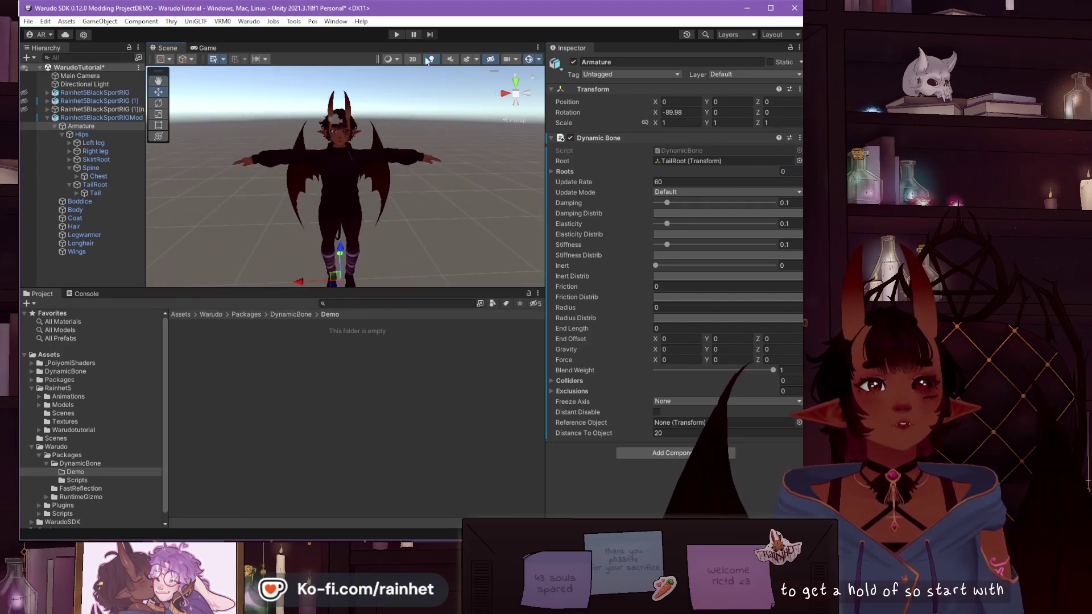
Enter Play mode and move the Hips bone to watch the tail physics from the side.
left_click(397, 34)
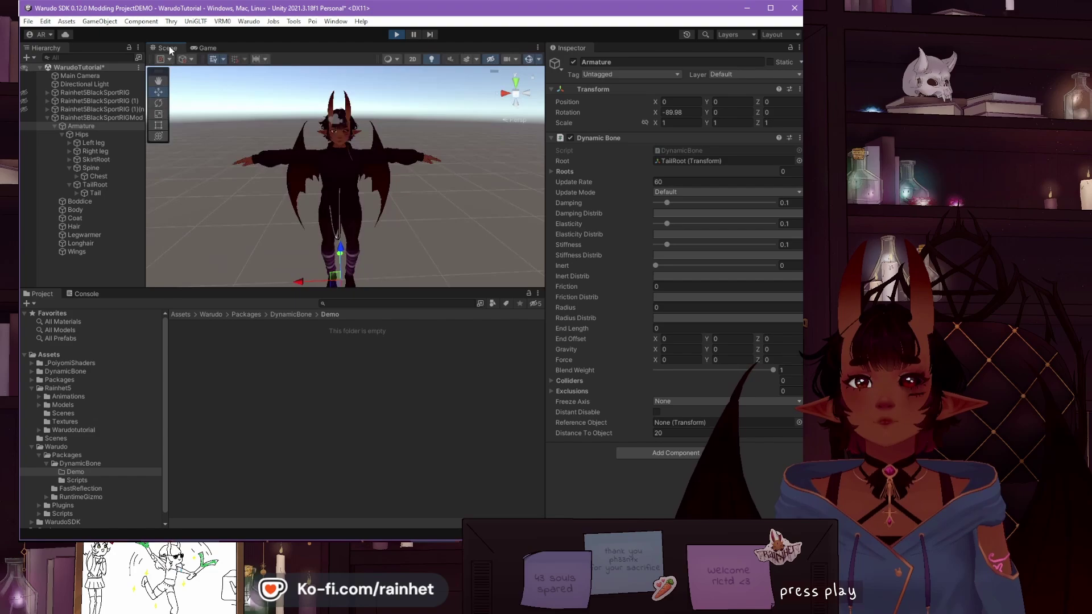
scroll(385, 178, "up", 4)
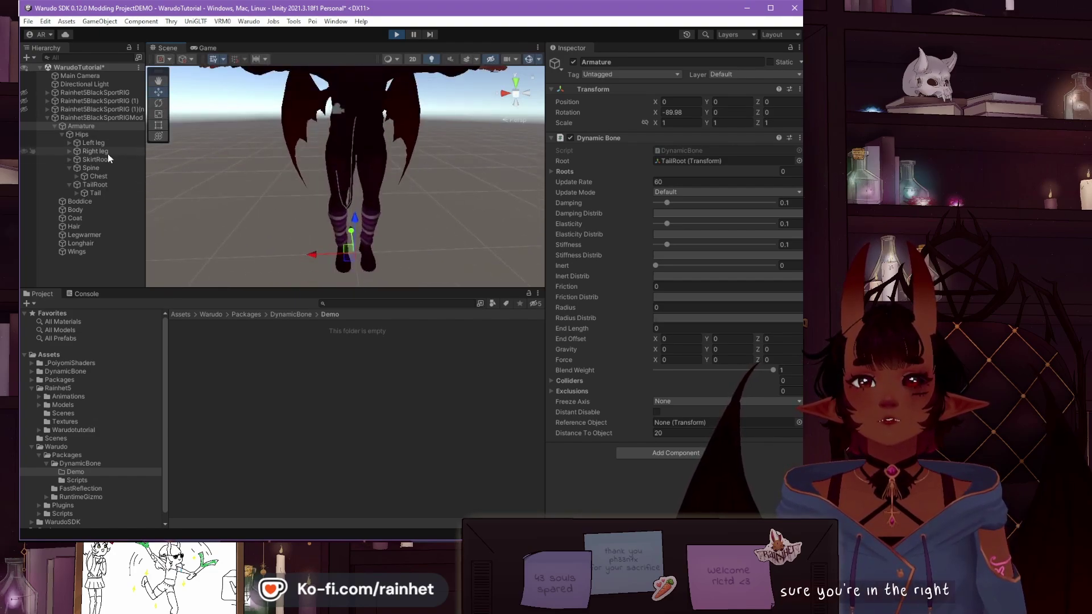
double_click(81, 135)
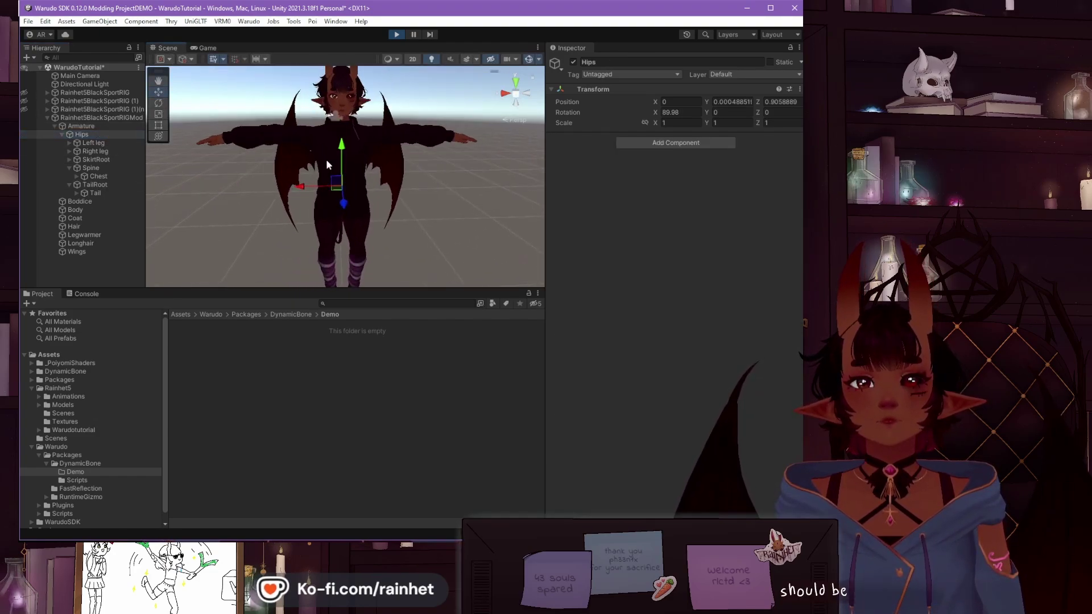
left_click_drag(336, 184, 327, 150)
left_click(507, 96)
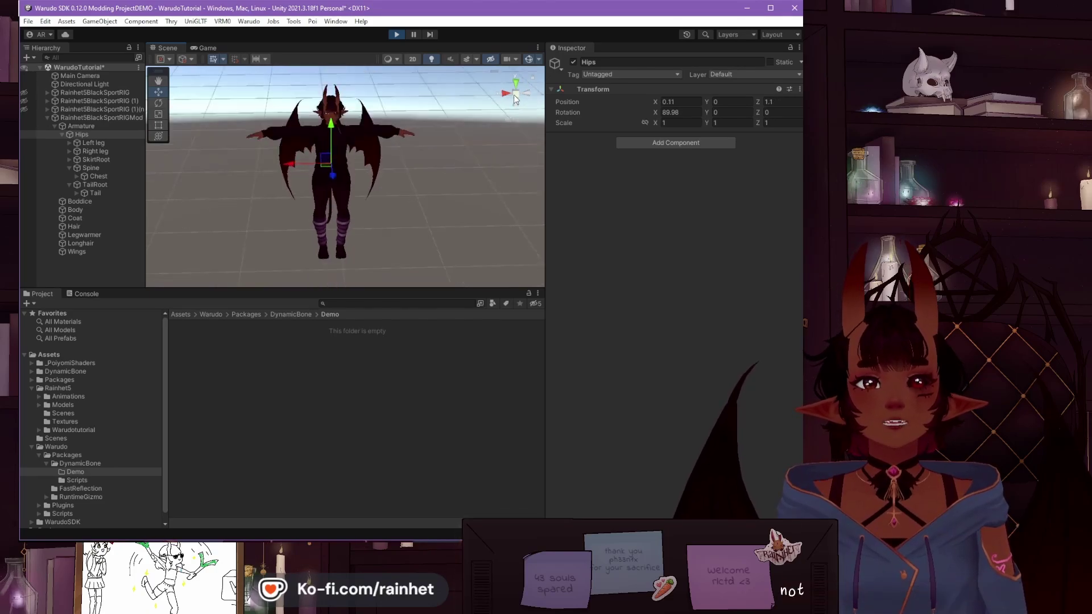
left_click(507, 95)
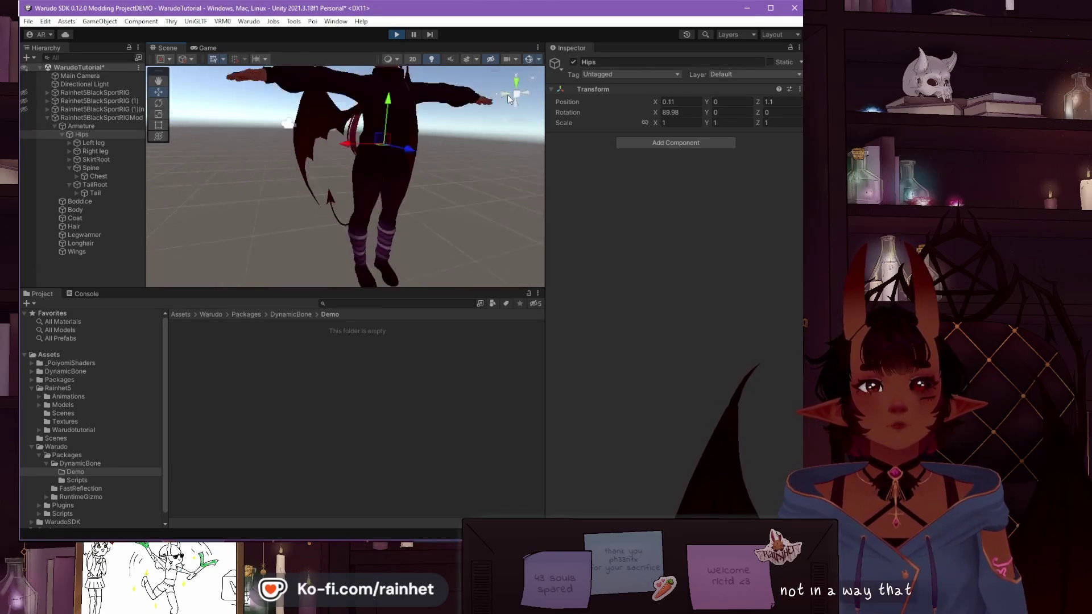
Lock the Armature's Inspector, set Elasticity 0.313 and Damping 0.678, then move it to test.
left_click(113, 127)
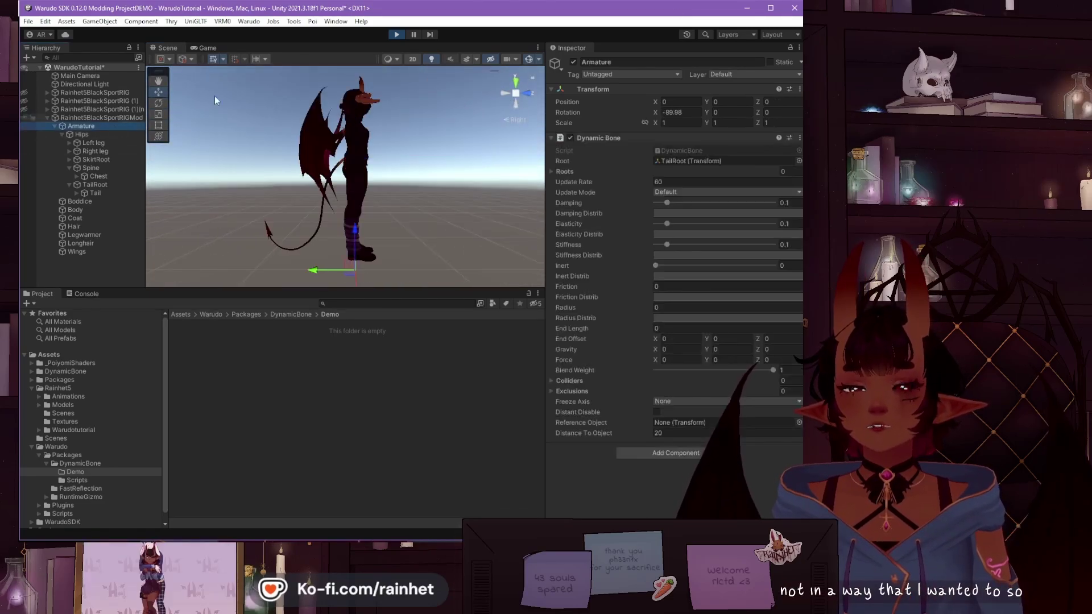
left_click(790, 47)
scroll(356, 169, "up", 5)
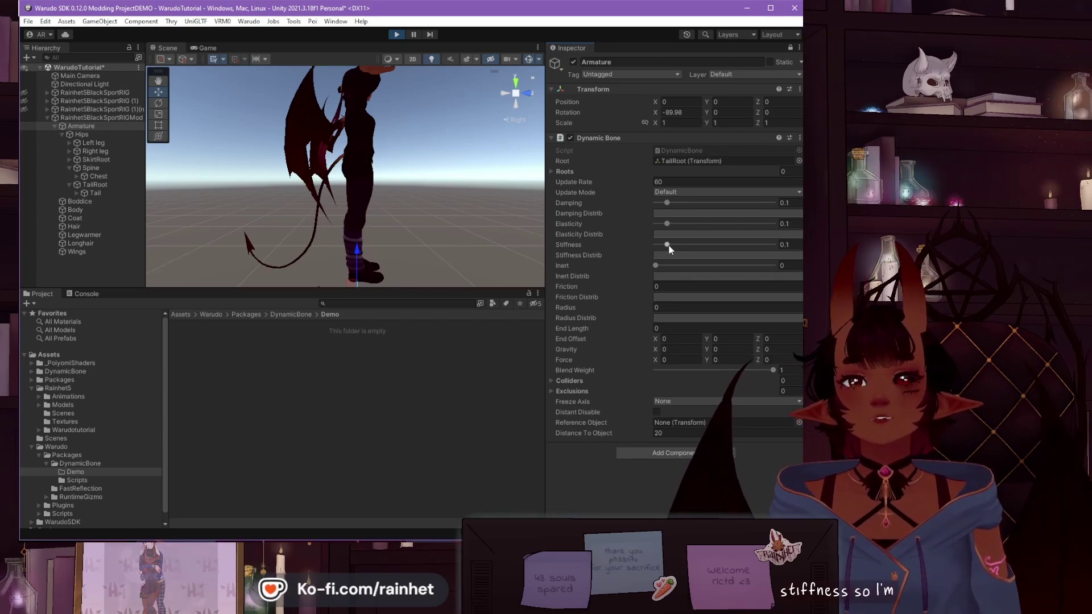
left_click_drag(667, 224, 694, 224)
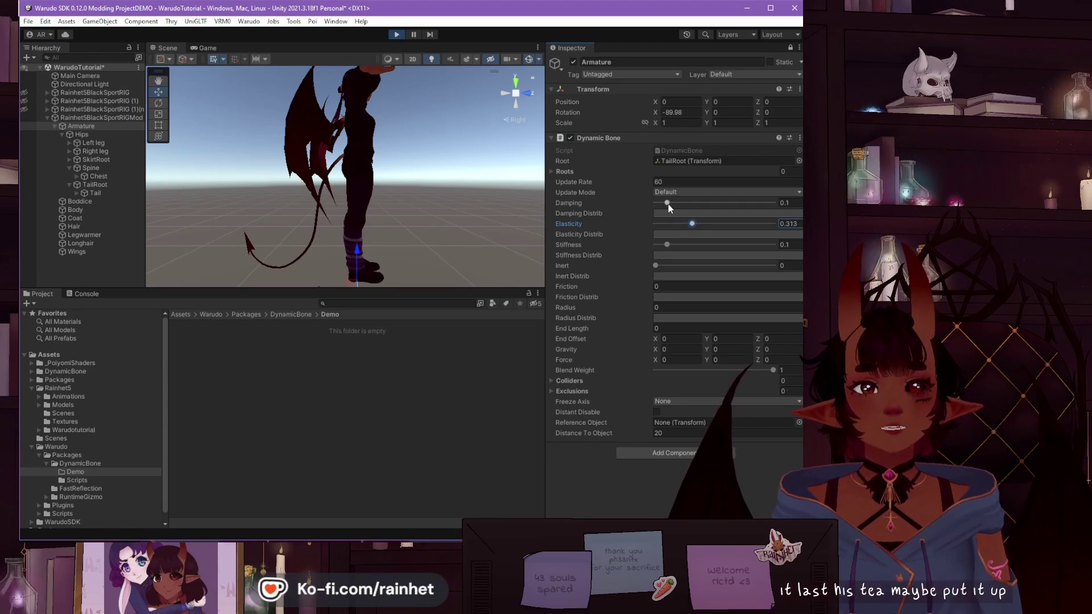
left_click(736, 205)
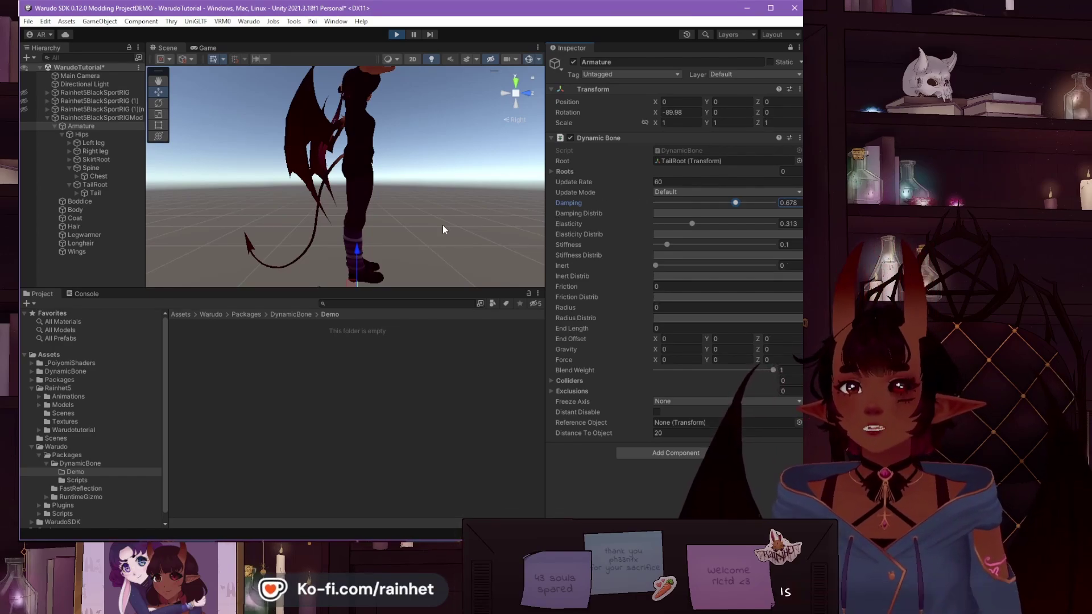
mouse_move(443, 224)
left_mouse_down("alt")
mouse_move(439, 194)
mouse_move(454, 207)
left_mouse_up("alt")
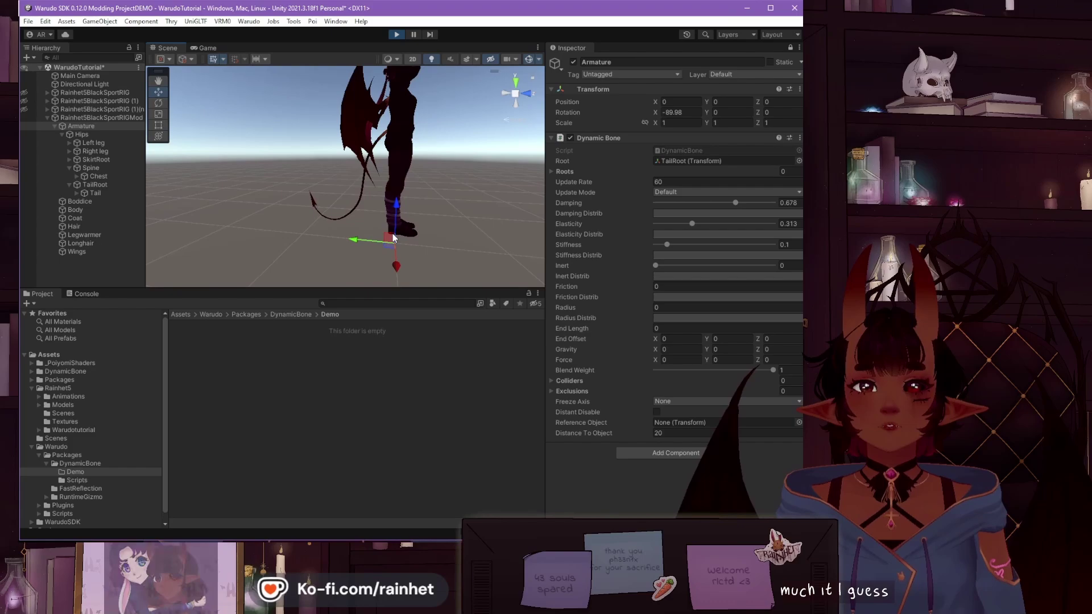
left_click_drag(393, 235, 383, 208)
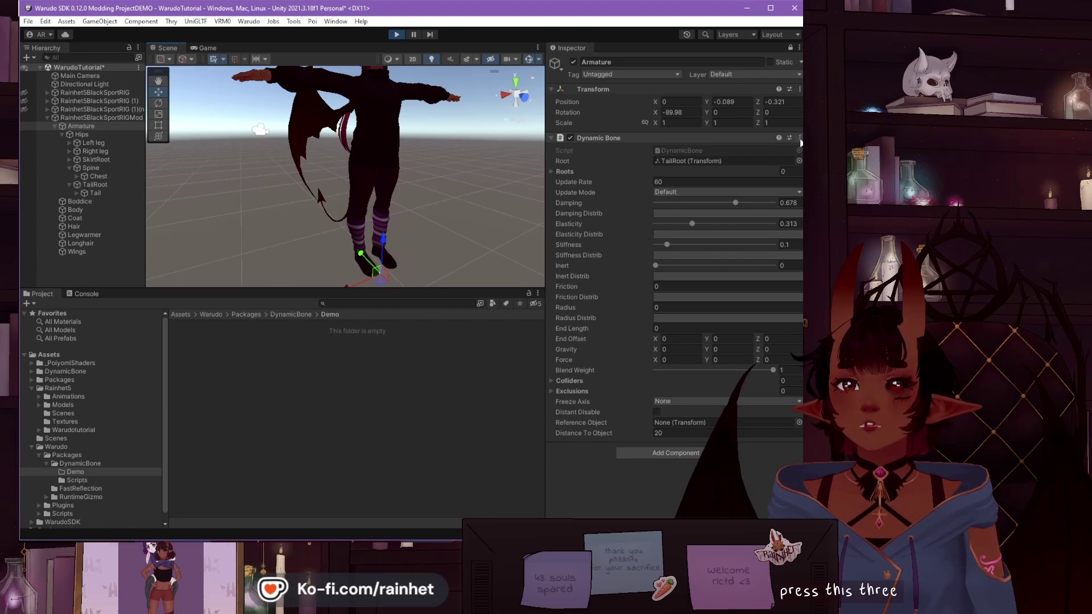
Copy the tuned Dynamic Bone, stop Play mode, and paste its values back.
left_click(799, 138)
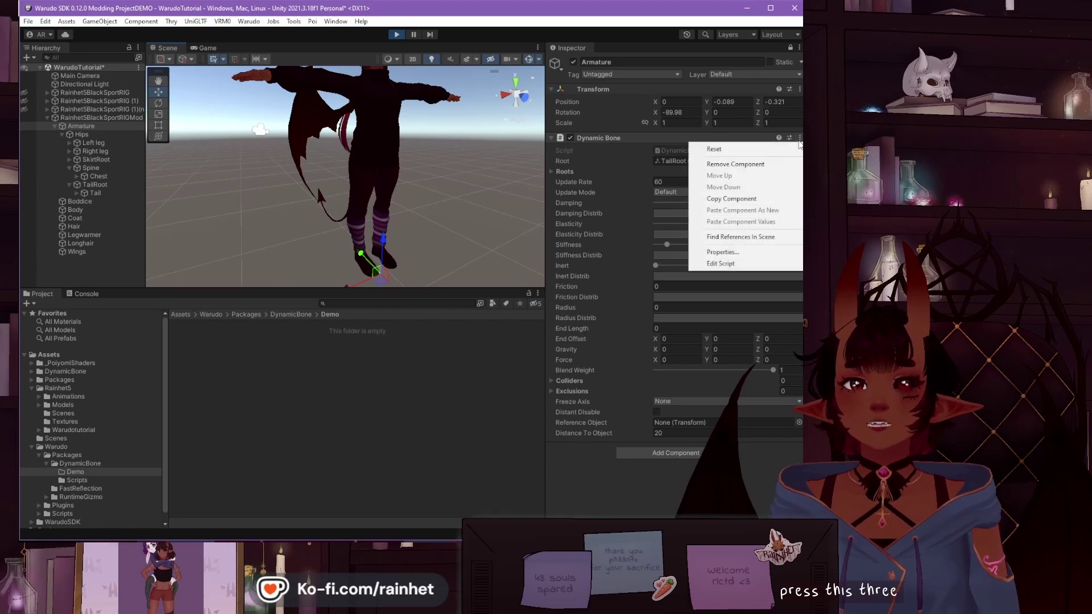
left_click(741, 199)
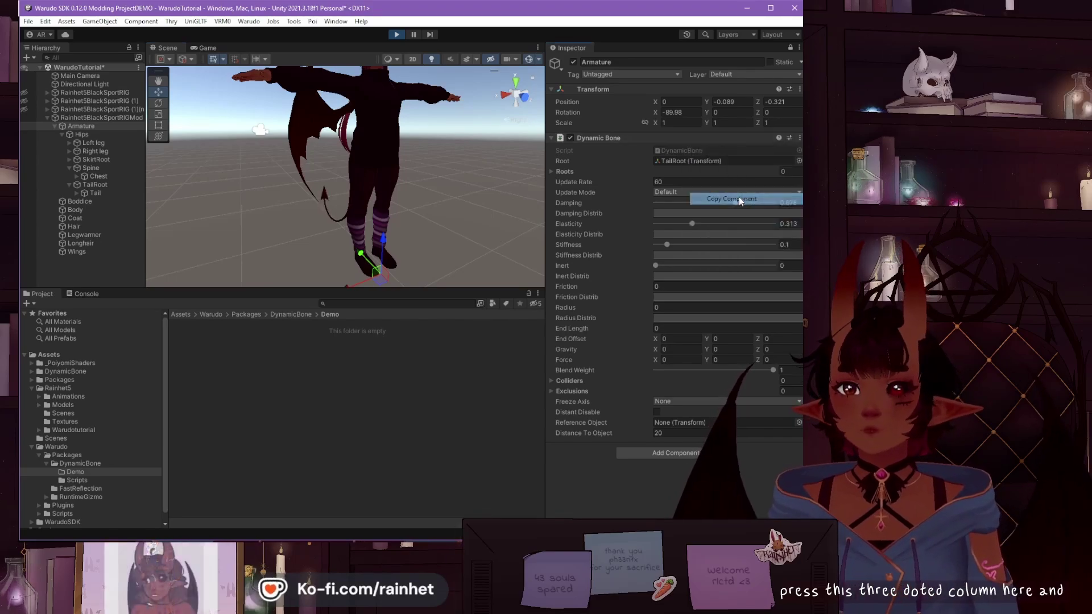
left_click(400, 34)
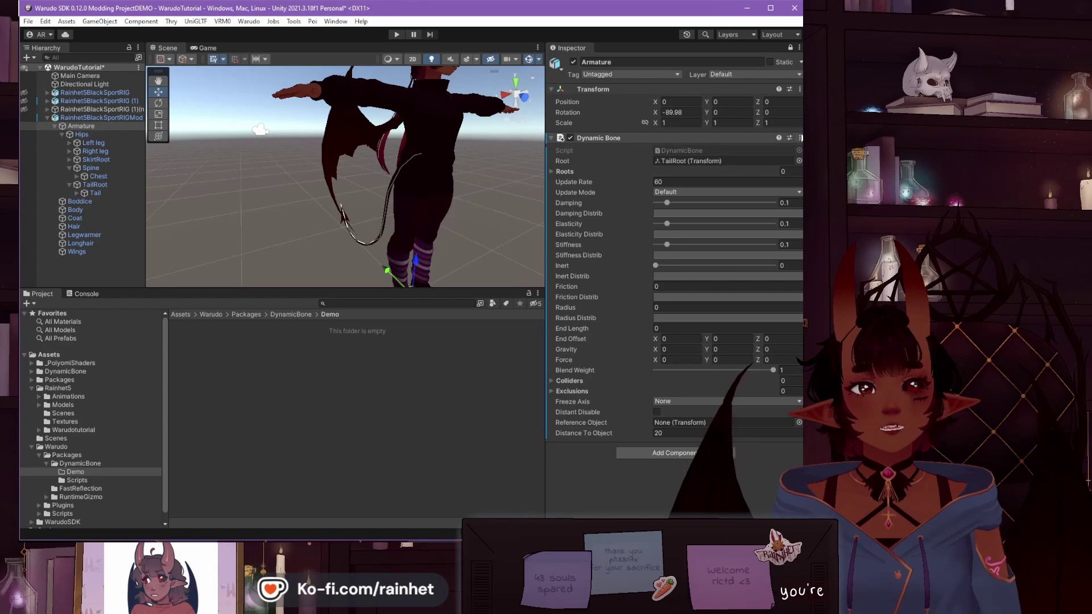
left_click(800, 138)
left_click(708, 230)
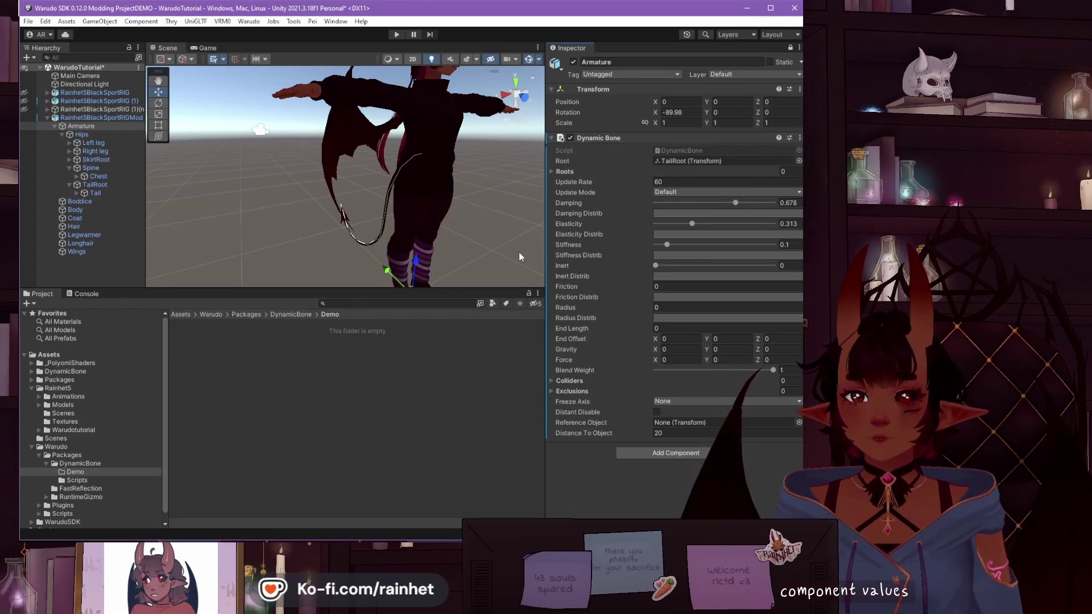
View the avatar from the front, select it, and open Assets/Rainhet5/Warudotutorial/WarudoMod.
left_click_drag(482, 285, 483, 359)
left_click_drag(418, 250, 264, 231, "alt")
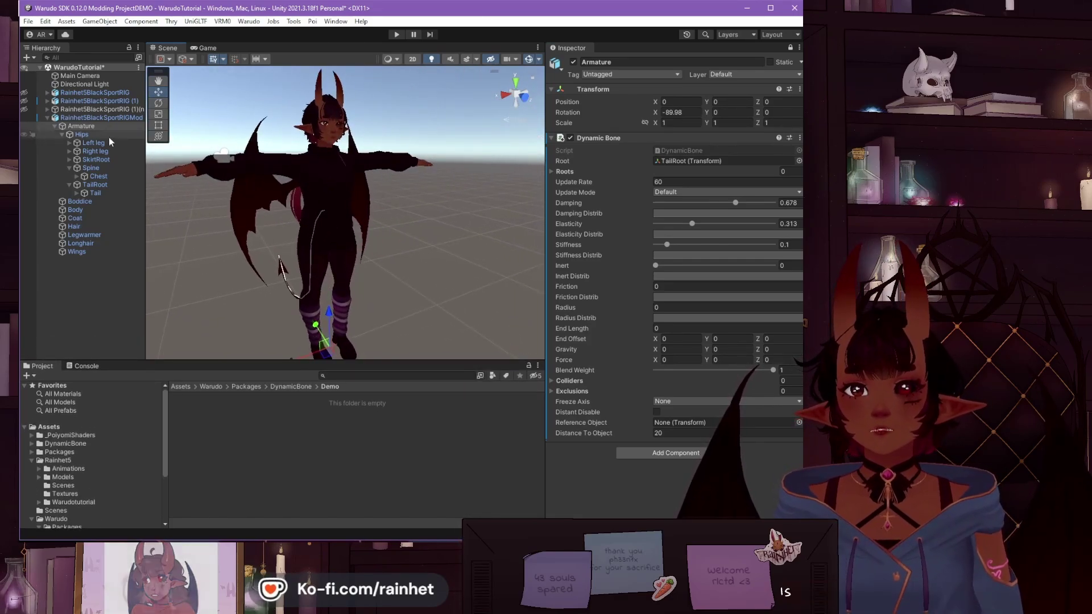
left_click(48, 118)
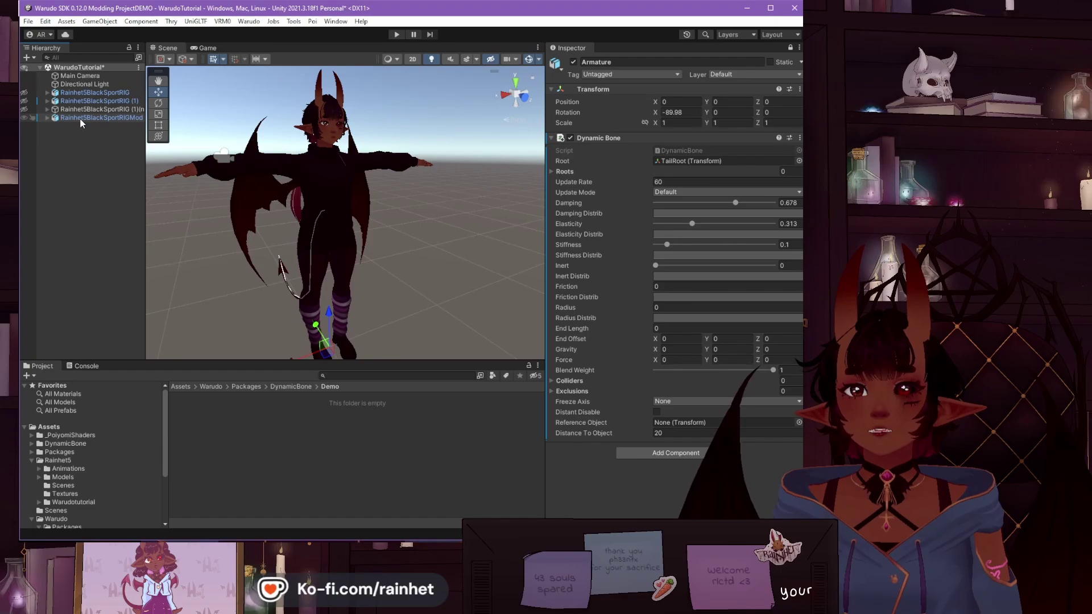
left_click(81, 118)
left_click_drag(183, 360, 204, 327)
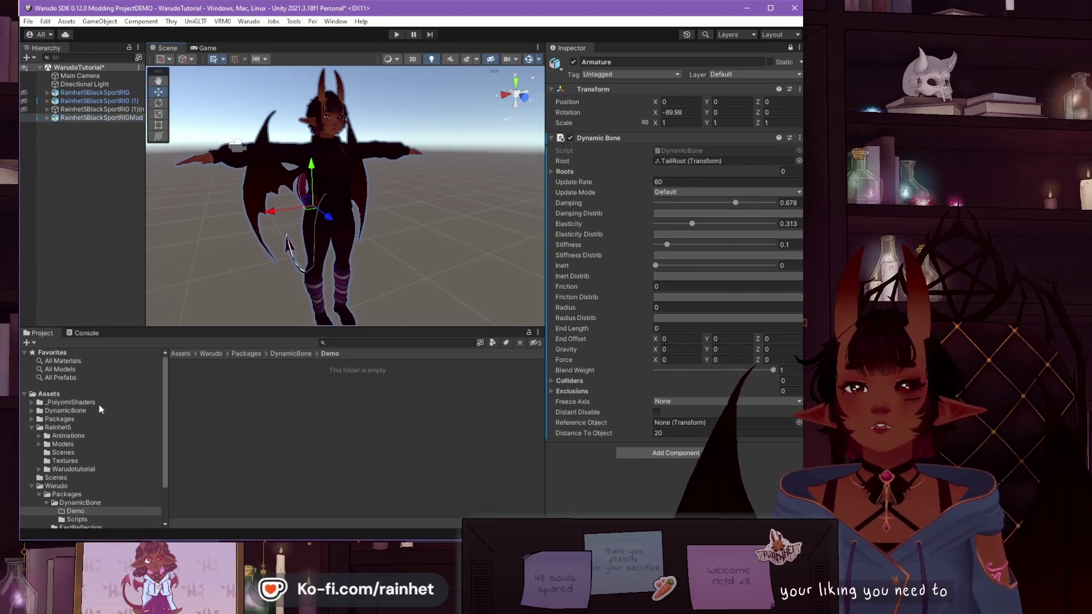
scroll(164, 405, "down", 2)
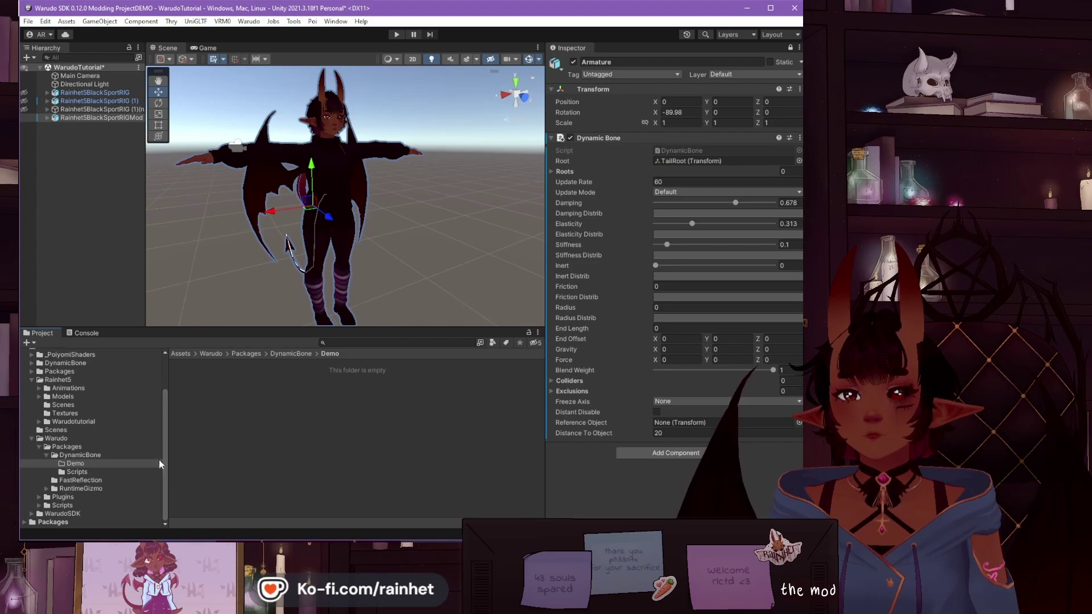
left_click(73, 421)
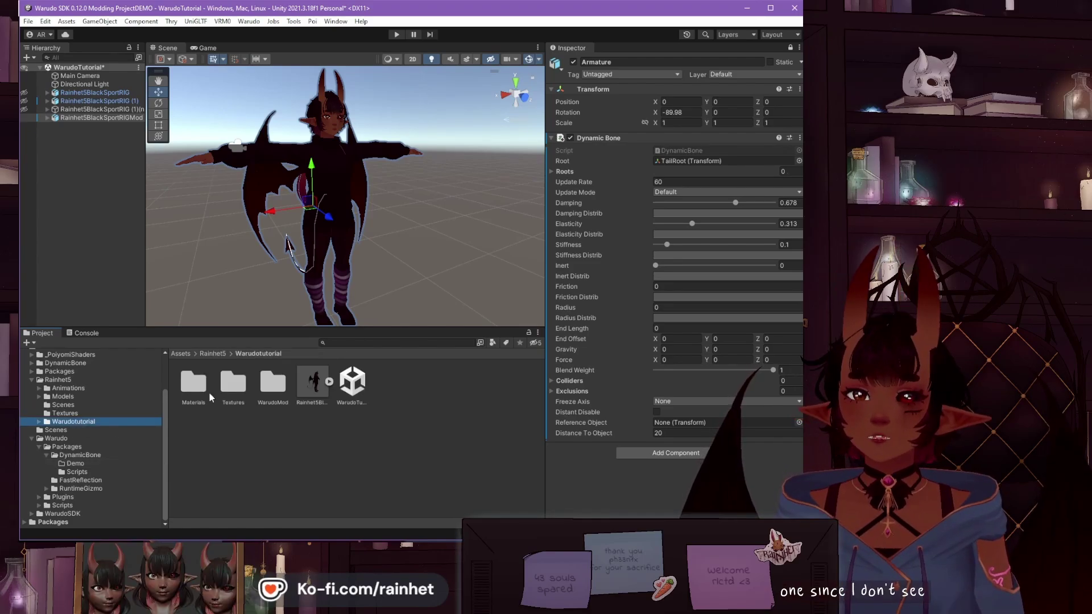
left_click(275, 387)
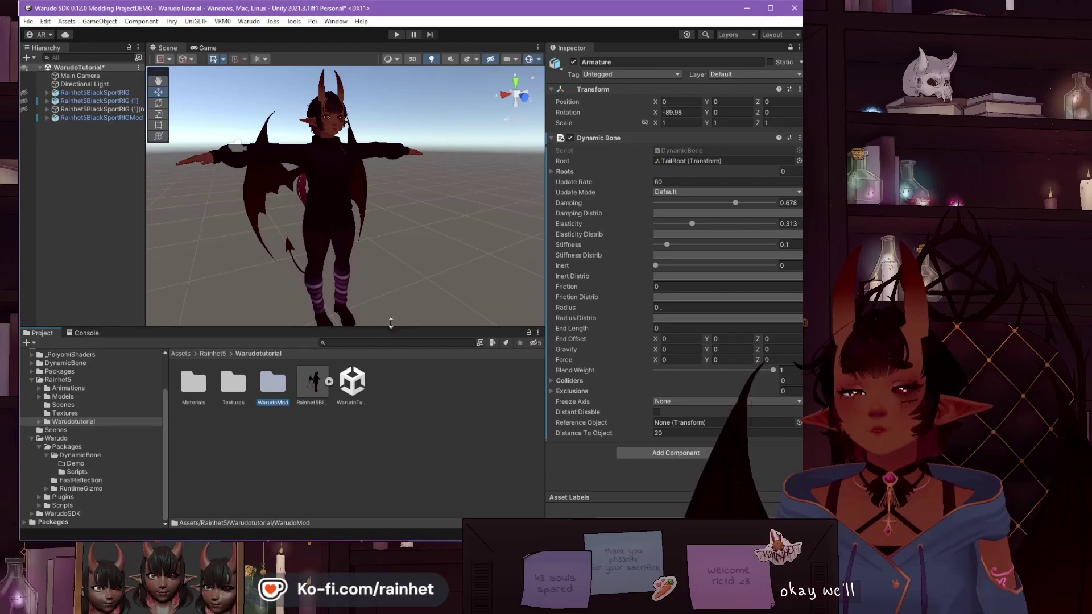
Create a new mod named tailrig with Warudotutorial/WarudoMod as its folder.
left_click(247, 21)
left_click(268, 35)
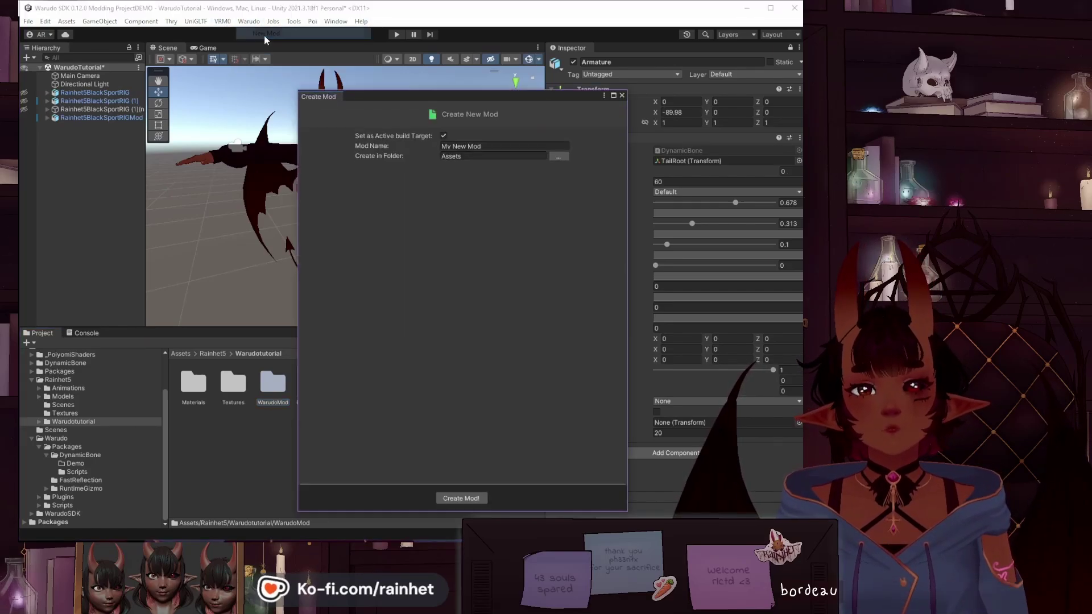
left_click(441, 145)
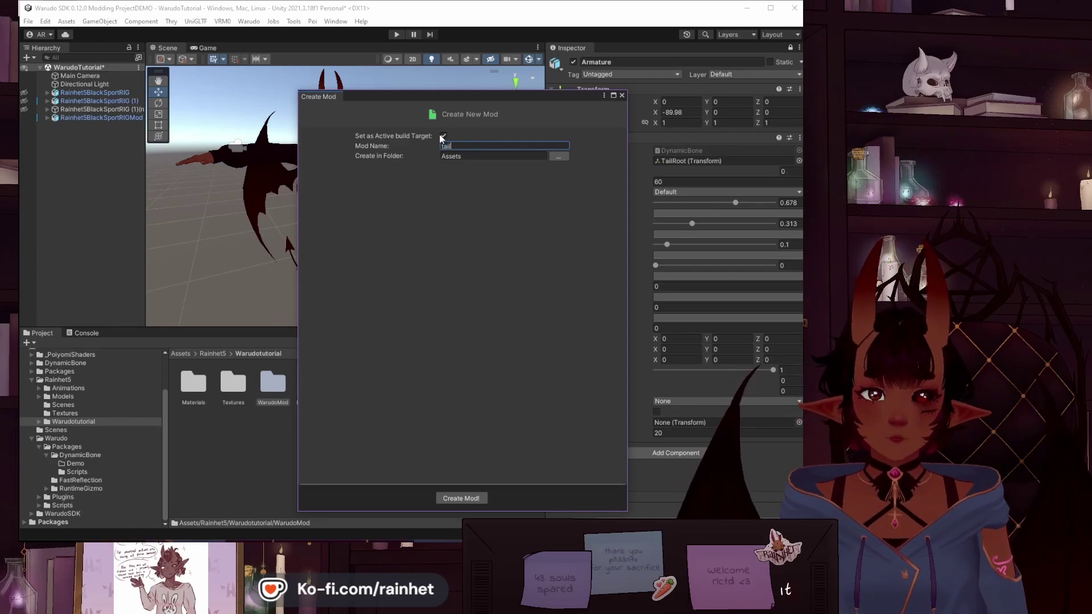
left_click(559, 156)
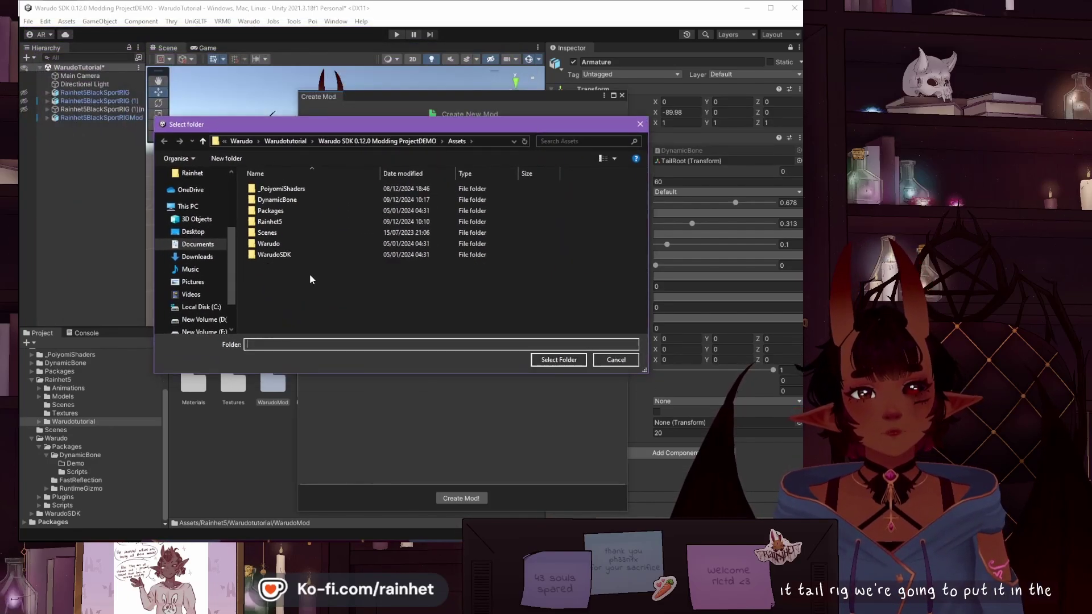
double_click(279, 222)
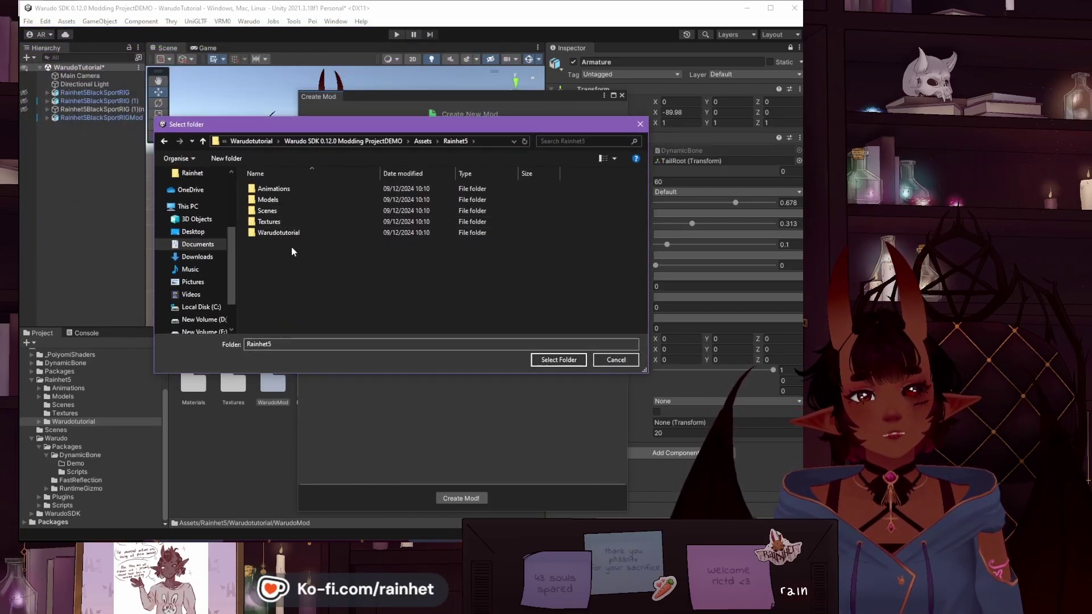
double_click(284, 232)
double_click(284, 210)
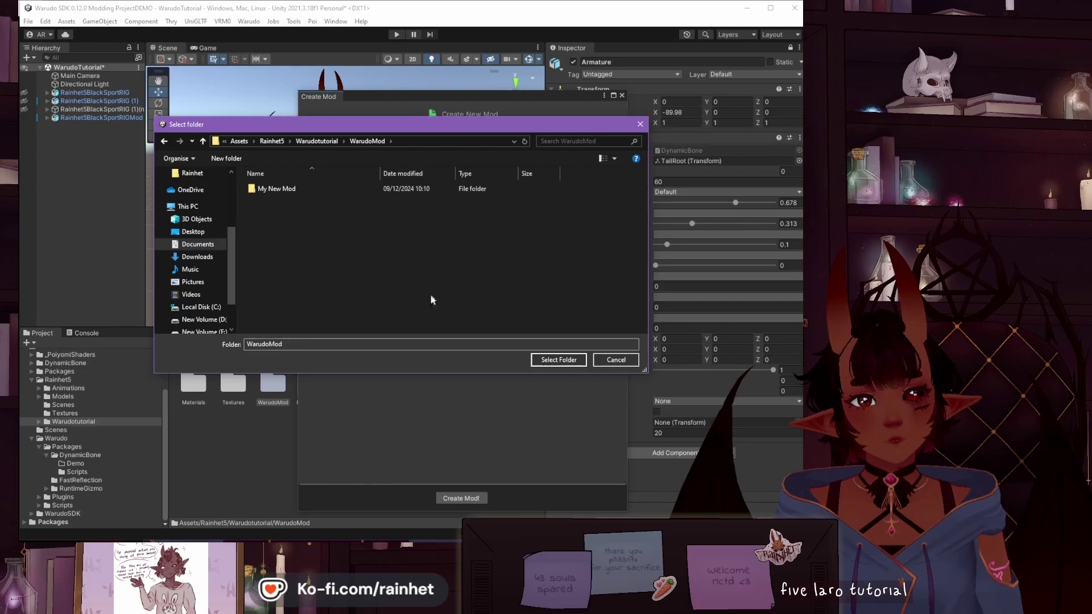
left_click(312, 142)
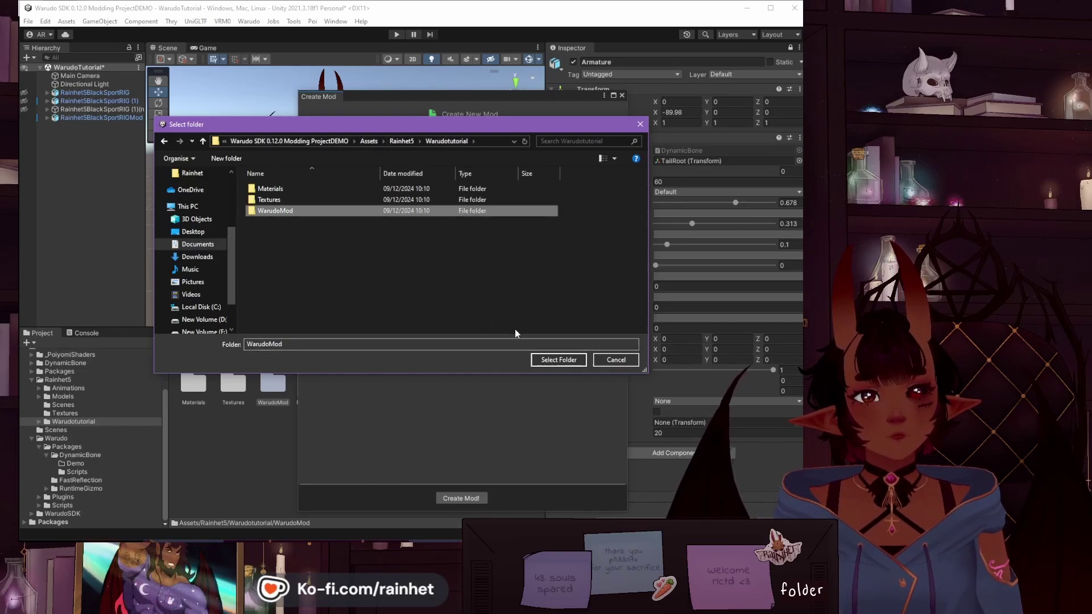
left_click(556, 359)
left_click(457, 498)
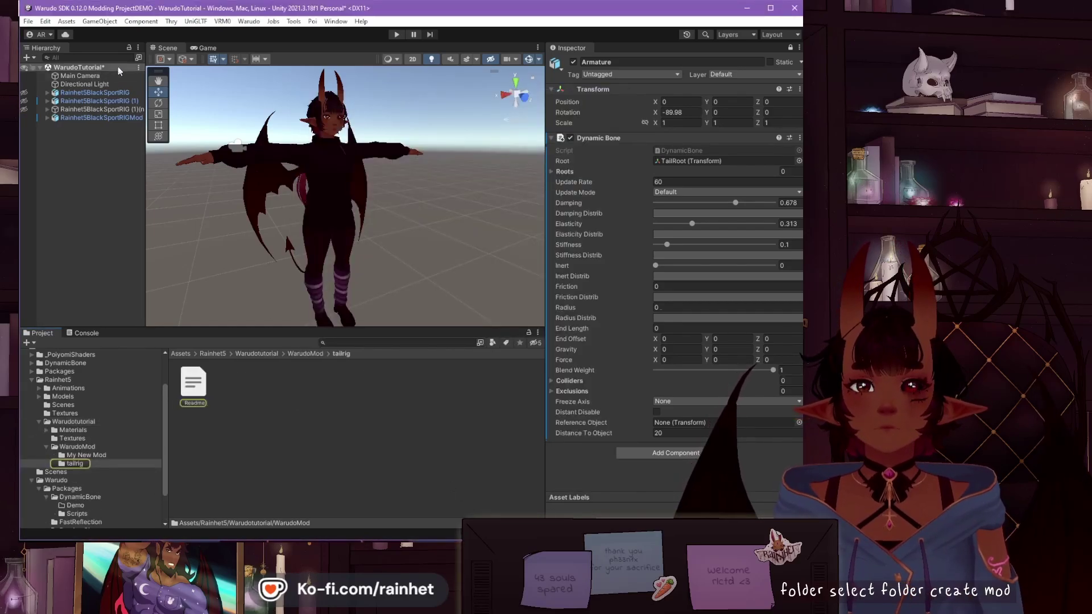
Set up the selected avatar as the tailrig character mod and build the 37.8 MB tailrig.warudo.
left_click(99, 120)
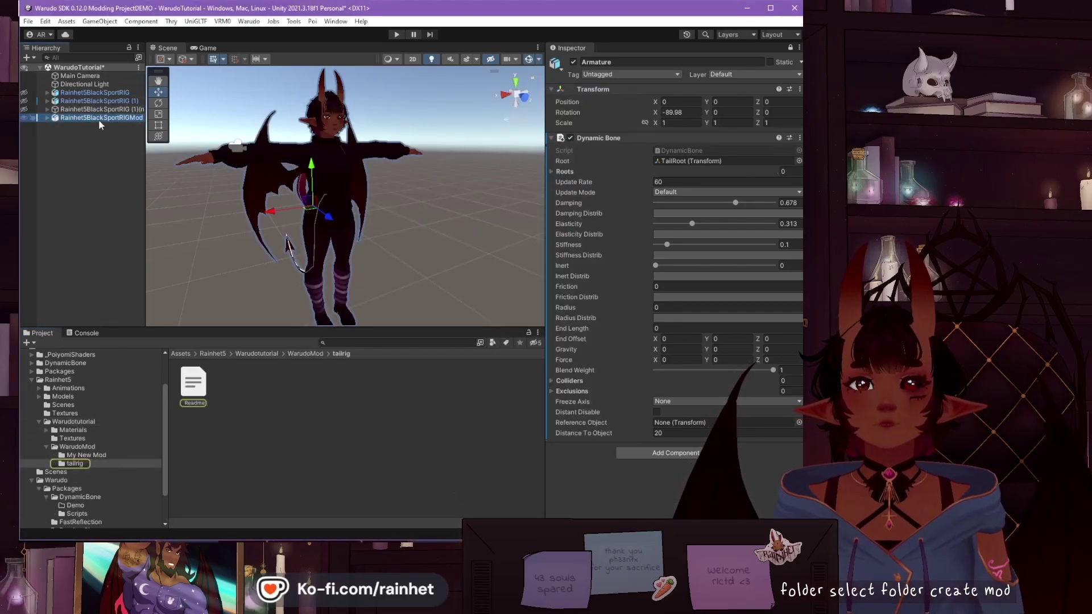
left_click(249, 21)
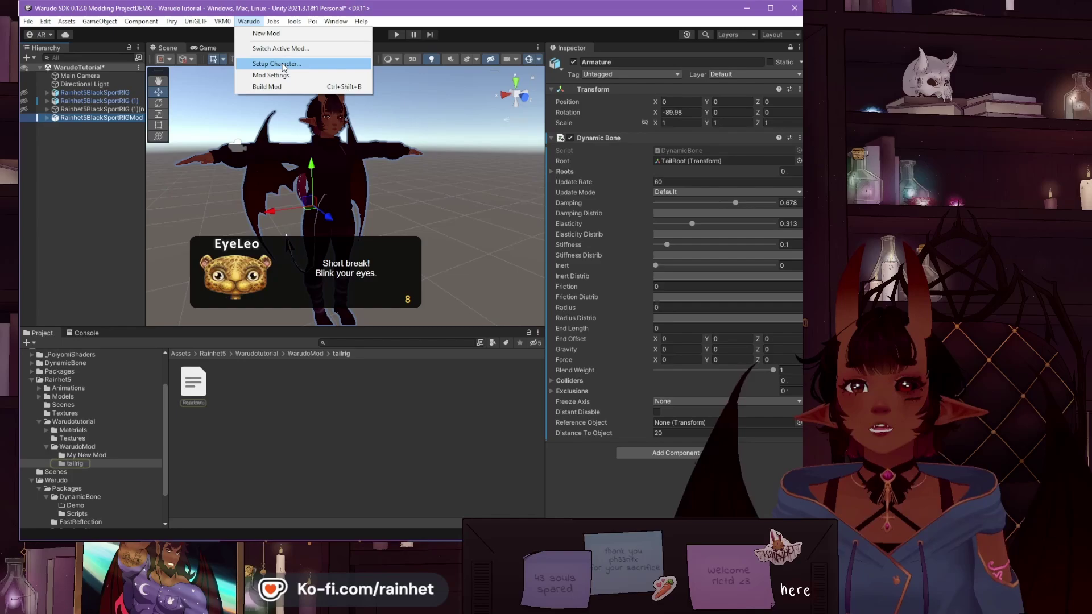
left_click(284, 65)
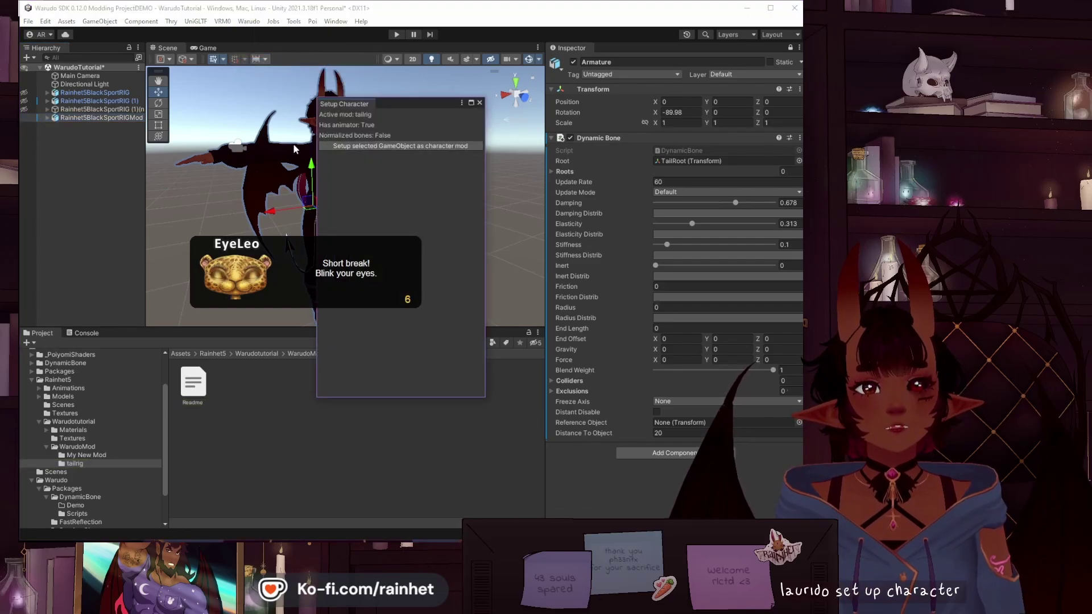
left_click(399, 146)
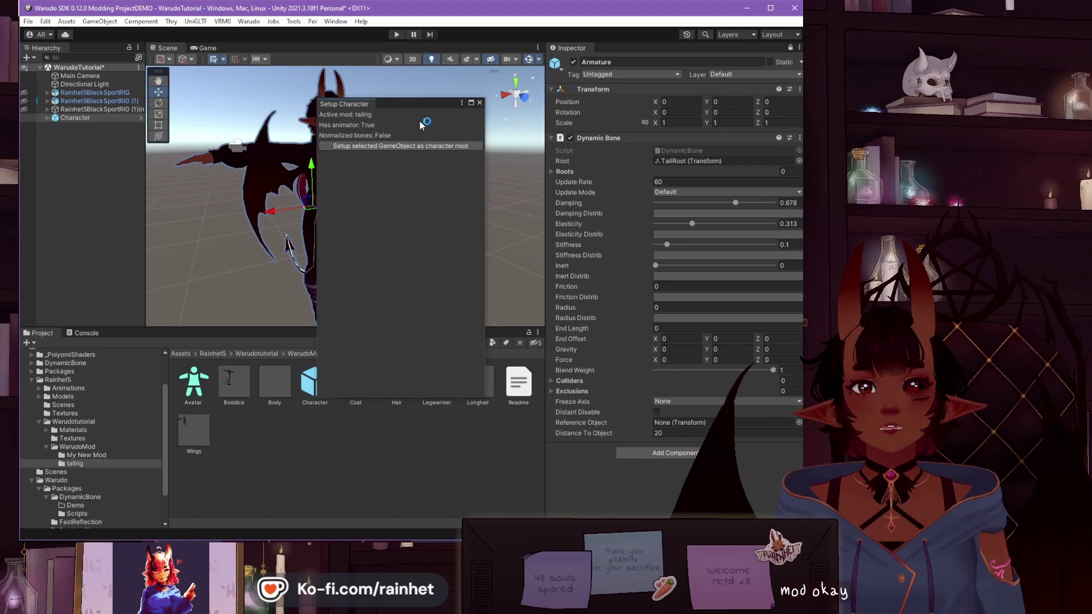
left_click(479, 102)
left_click(253, 22)
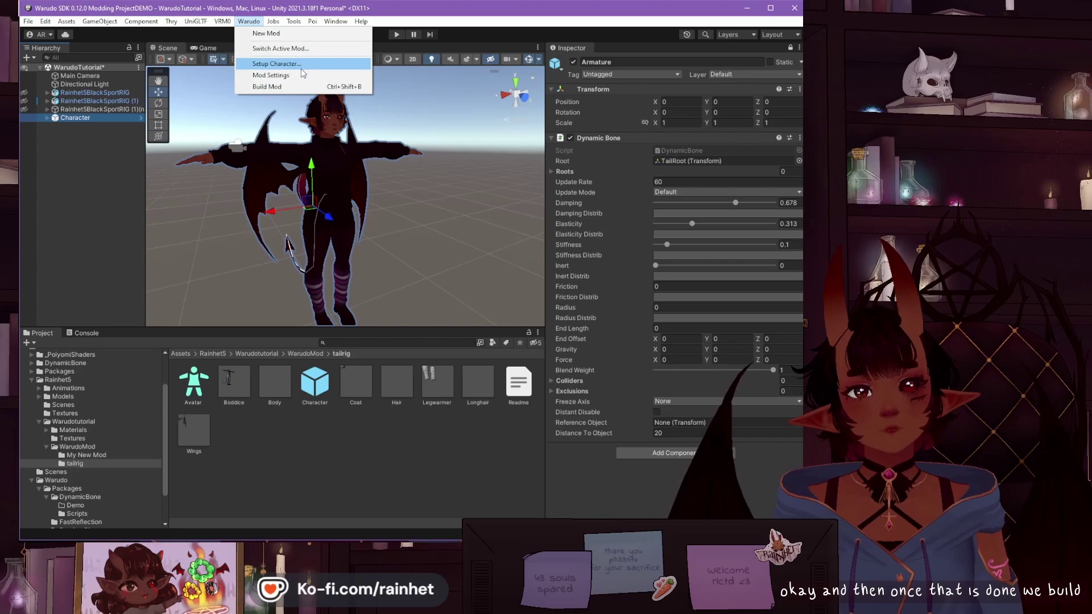
left_click(267, 87)
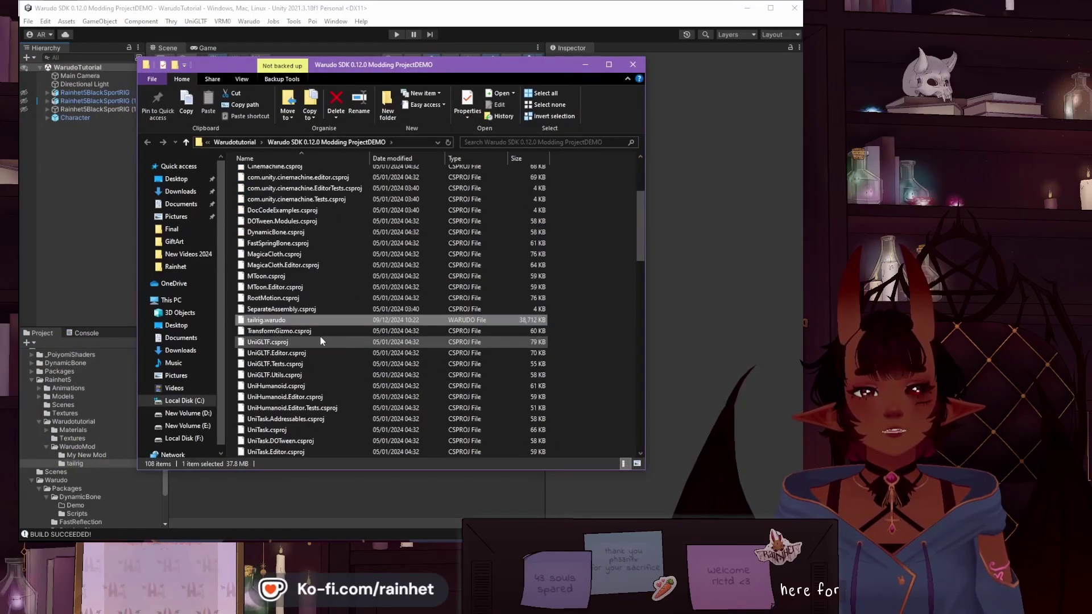
Cut tailrig.warudo and paste it into Warudo's StreamingAssets/Characters folder.
right_click(286, 319)
left_click(311, 417)
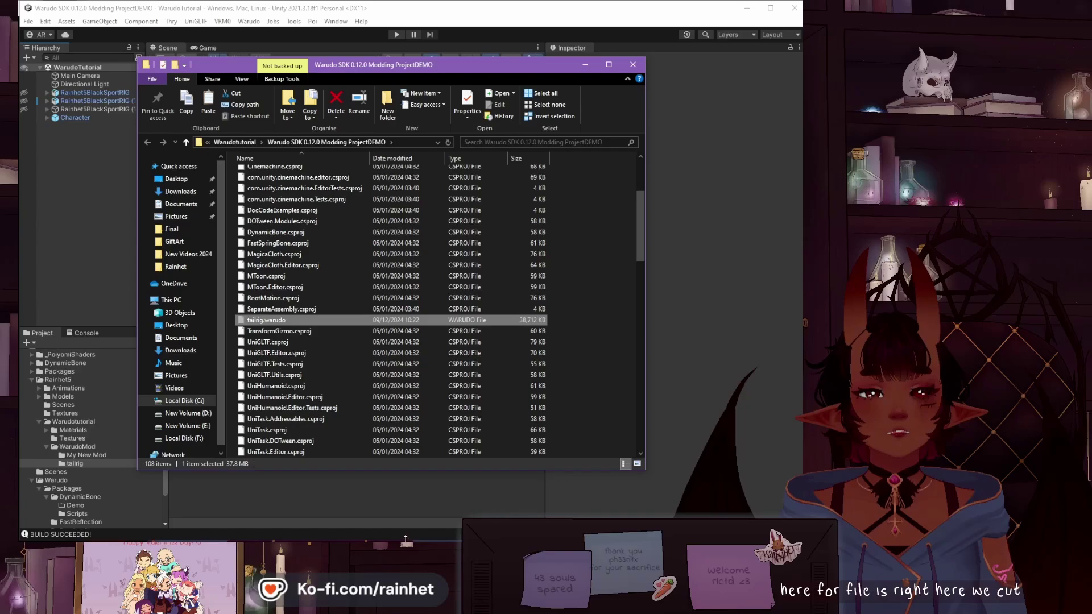
mouse_move(428, 549)
left_click(480, 505)
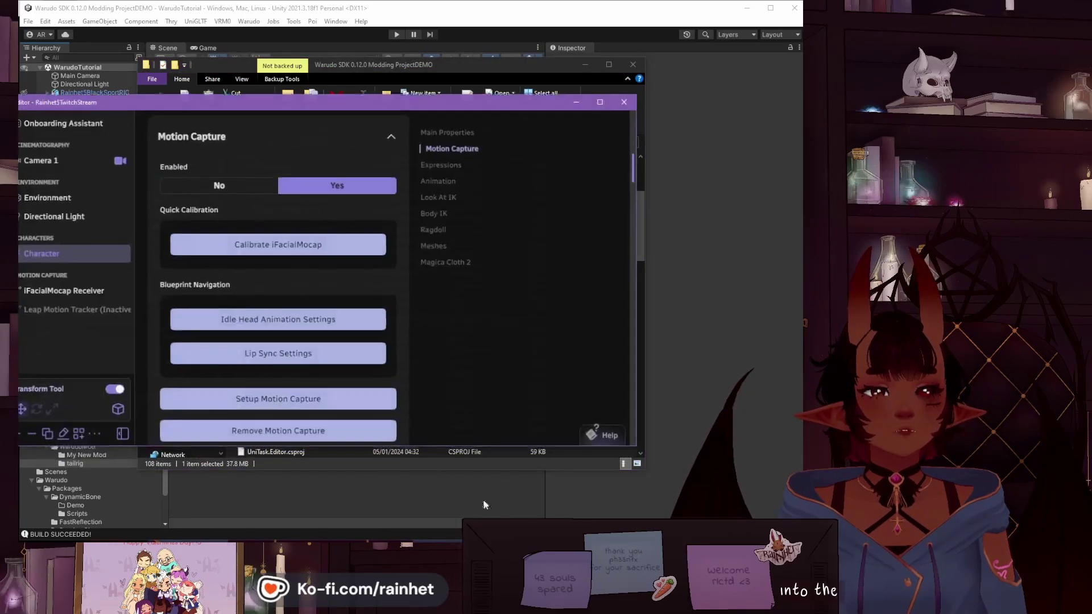
left_click_drag(312, 114, 407, 108)
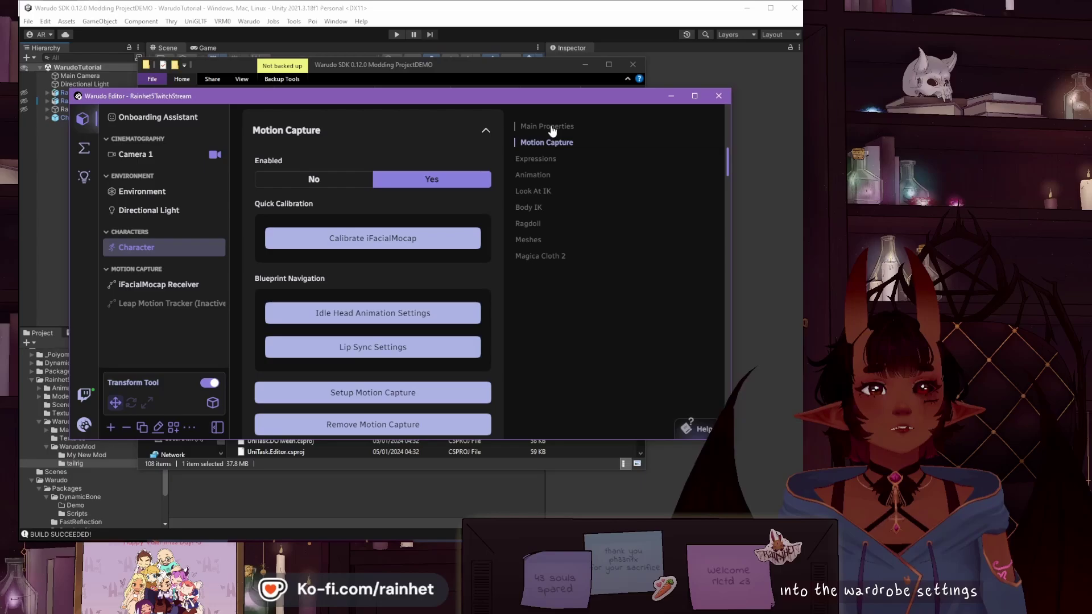
left_click(552, 131)
scroll(452, 339, "down", 3)
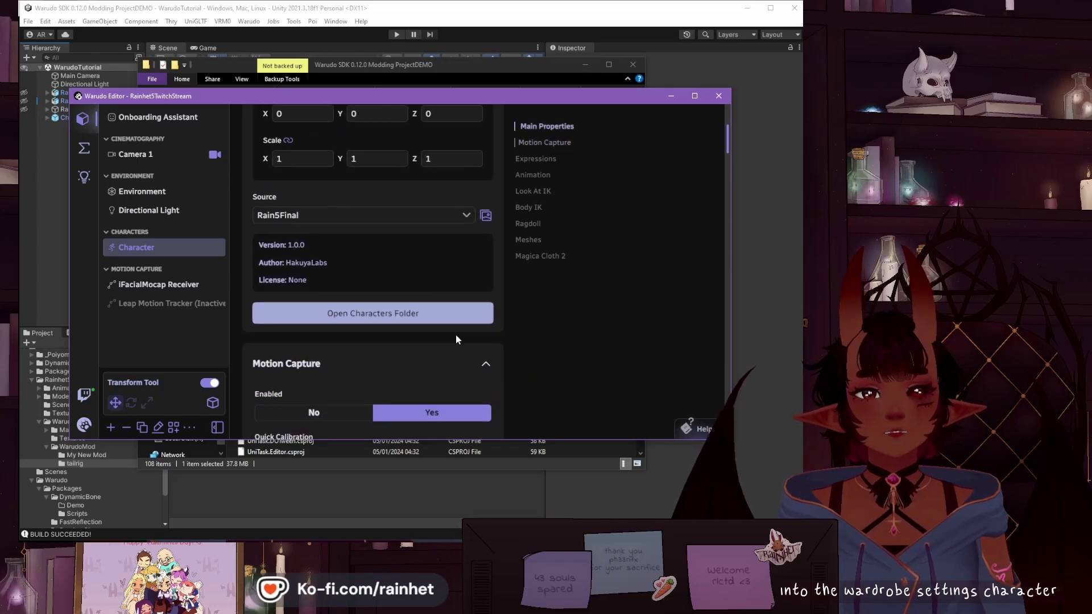
left_click(439, 306)
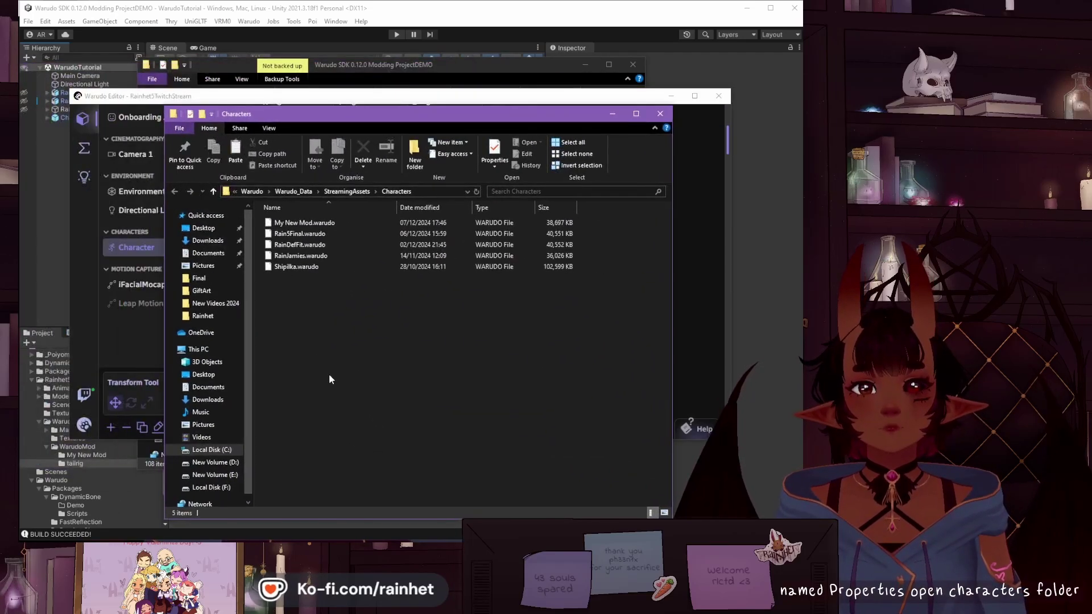
right_click(294, 307)
left_click(338, 380)
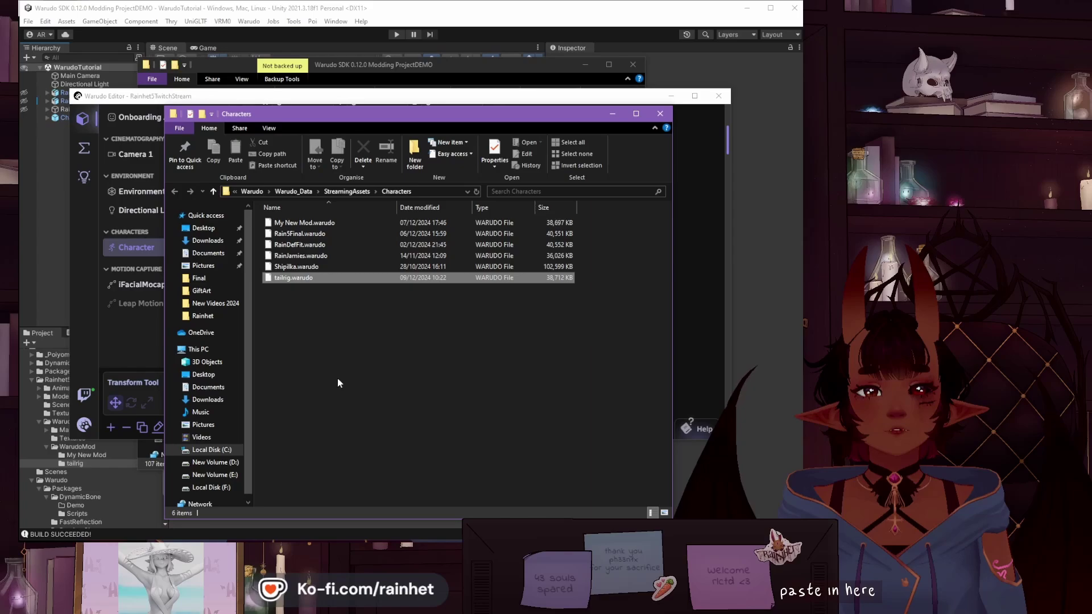
Set the character's Source to tailrig in Main Properties.
left_click(613, 115)
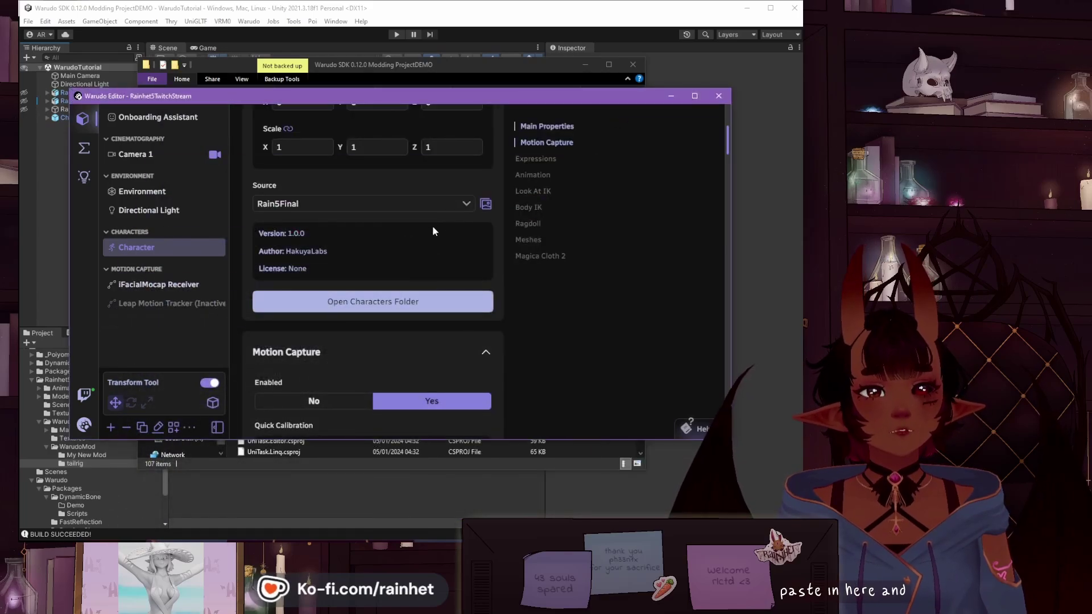
left_click(466, 204)
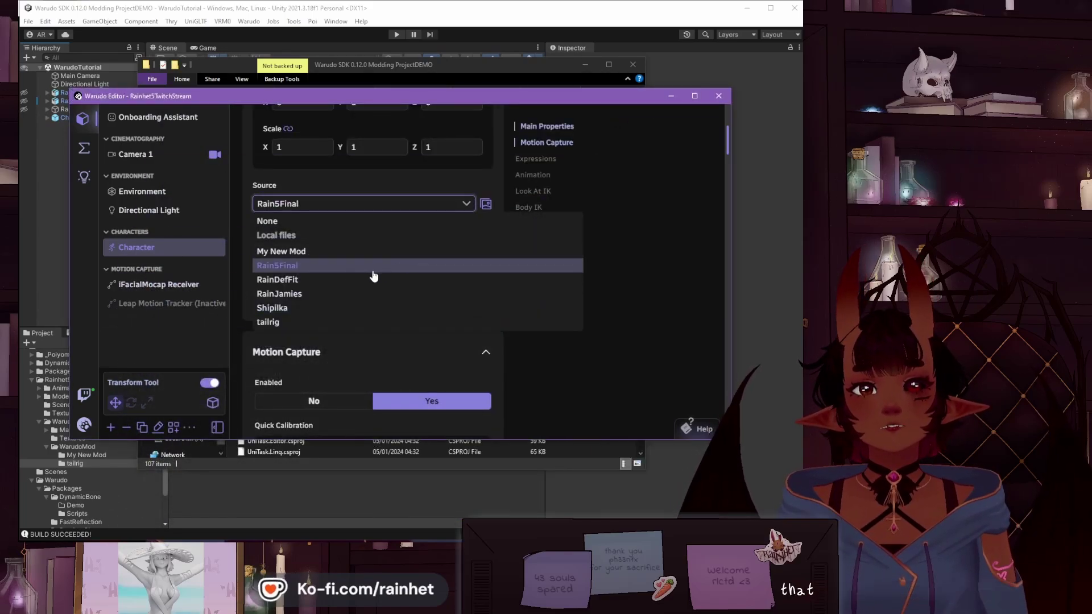
left_click(291, 324)
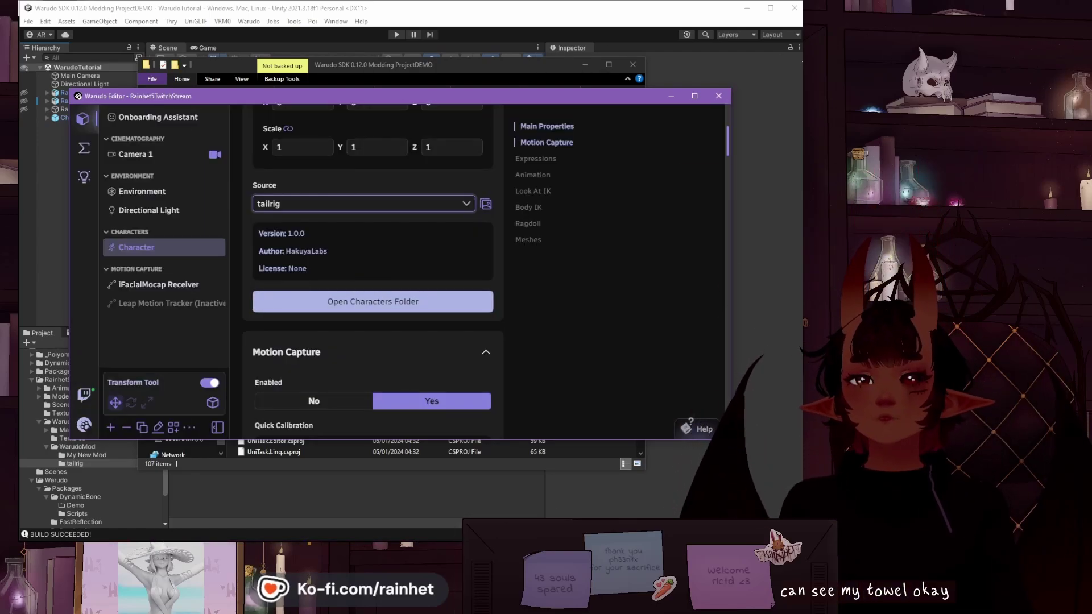
Check the loaded tailrig avatar in the main Warudo view, selecting and deselecting it.
key("alt+Tab")
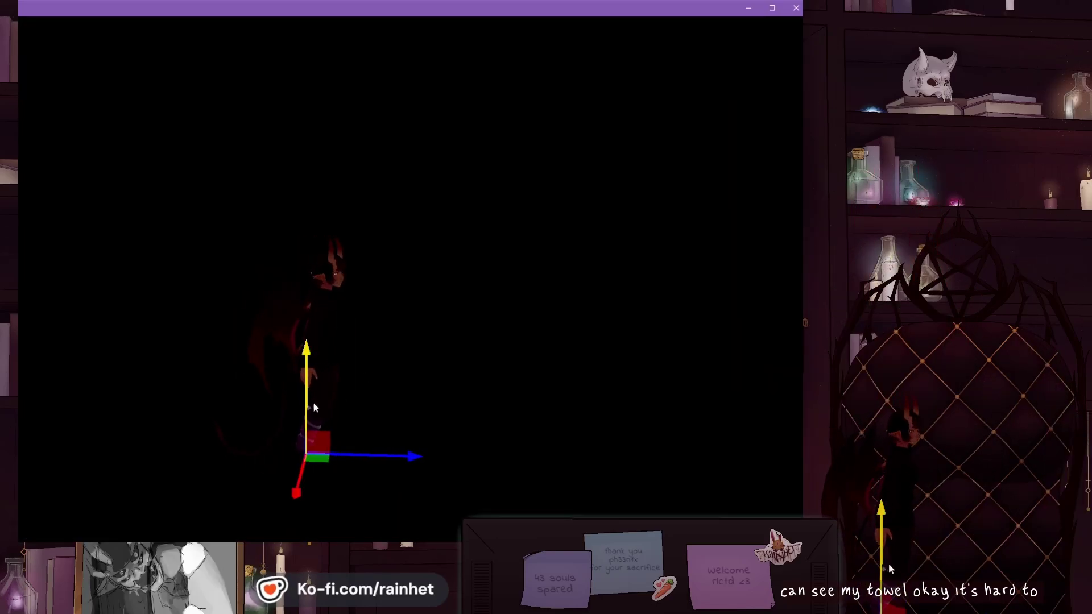
left_click(398, 398)
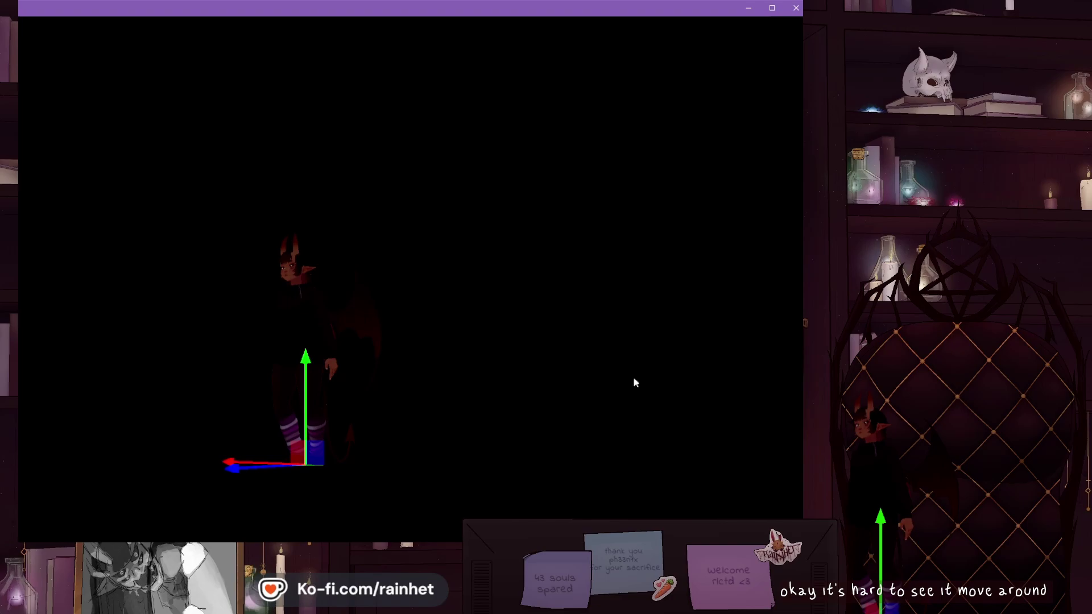
key("alt+Tab")
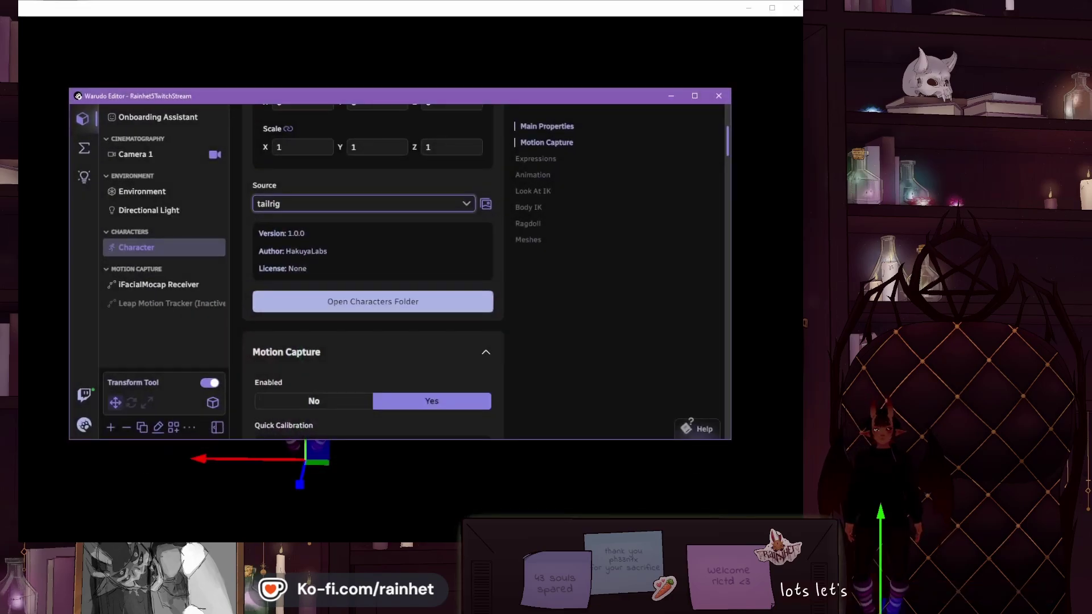
key("alt+Tab")
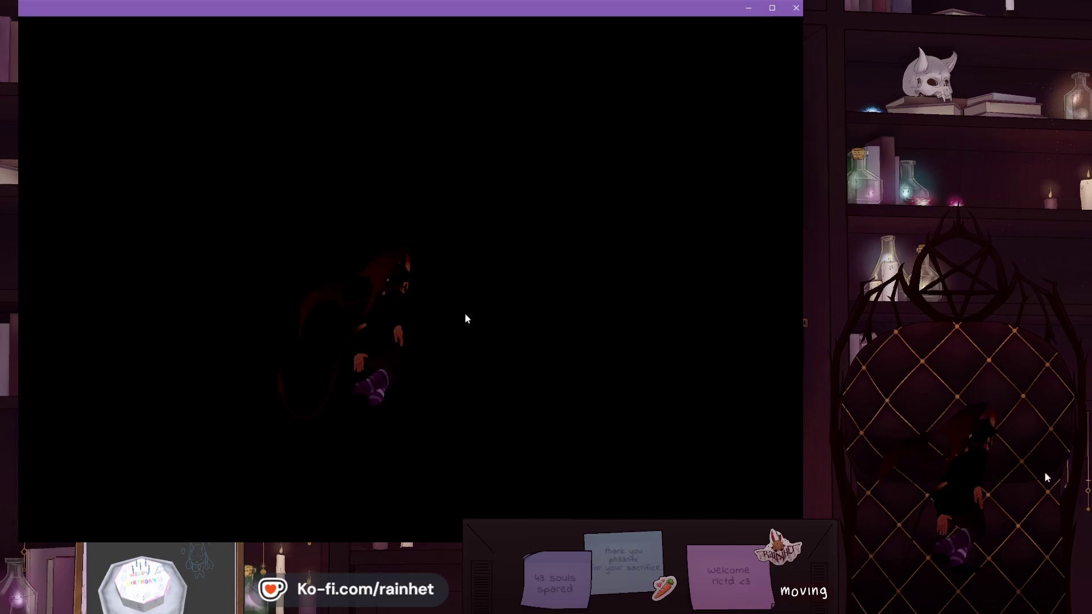
left_click(175, 310)
left_click(363, 327)
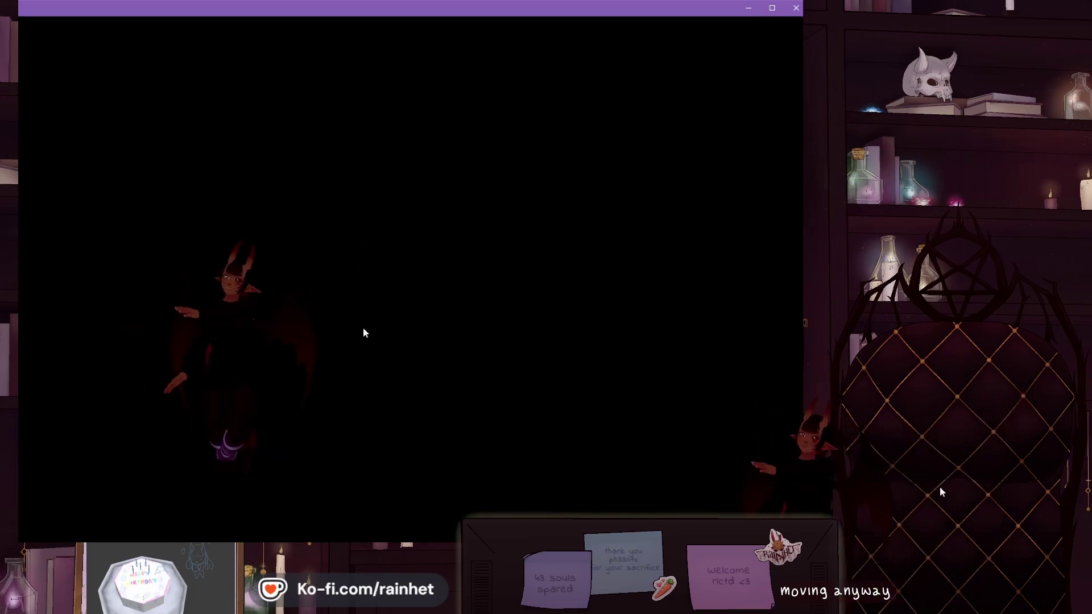
left_click(259, 459)
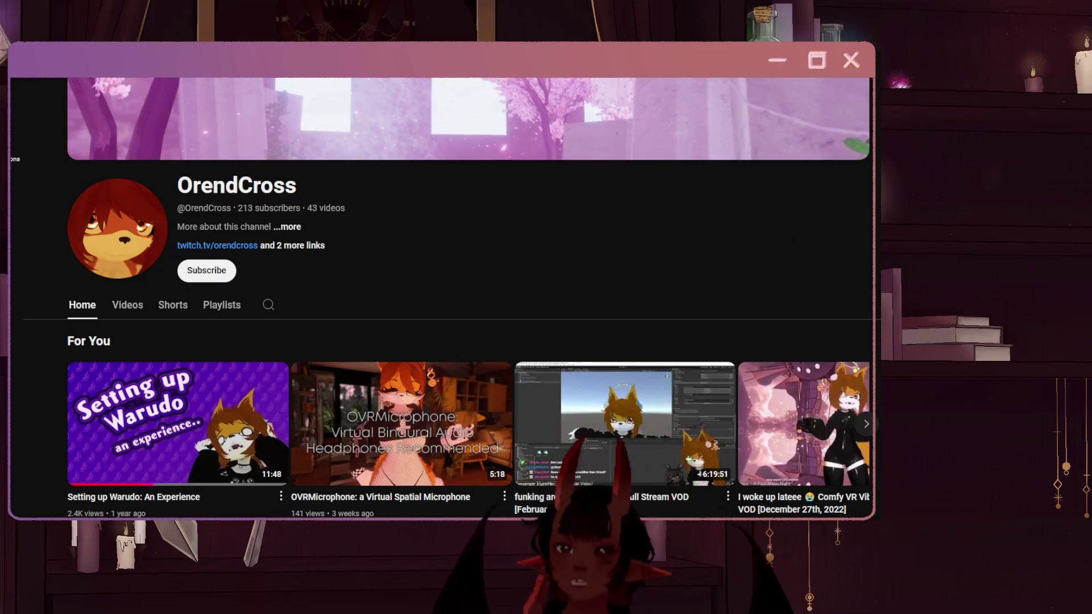